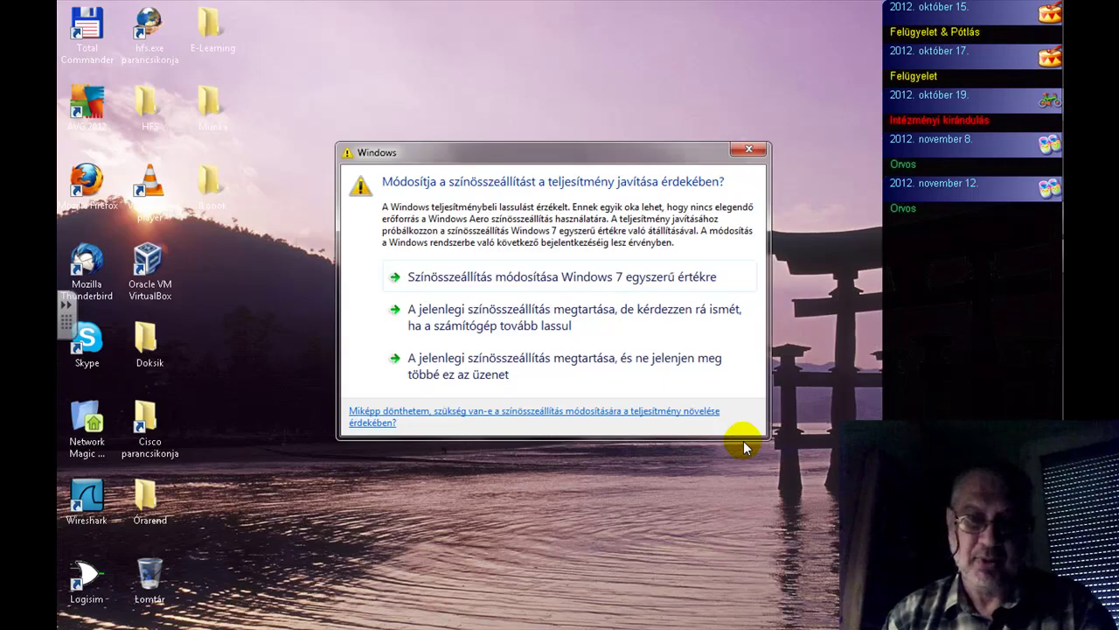
- Change the Windows colour scheme to Windows 7 Basic from the performance warning
click(593, 281)
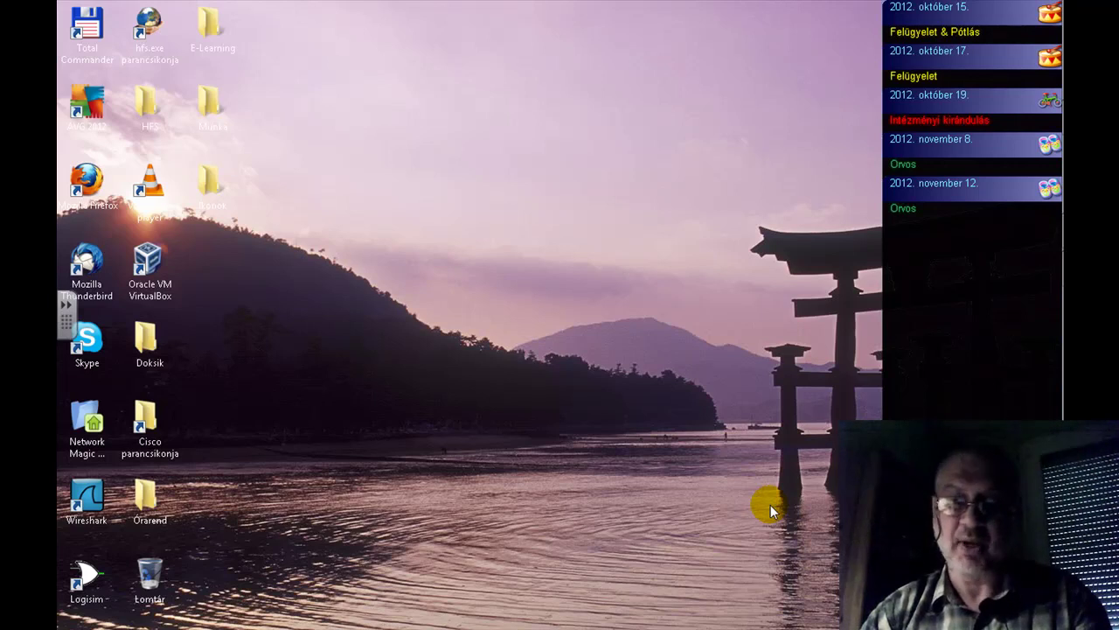
mouse_move(1060, 324)
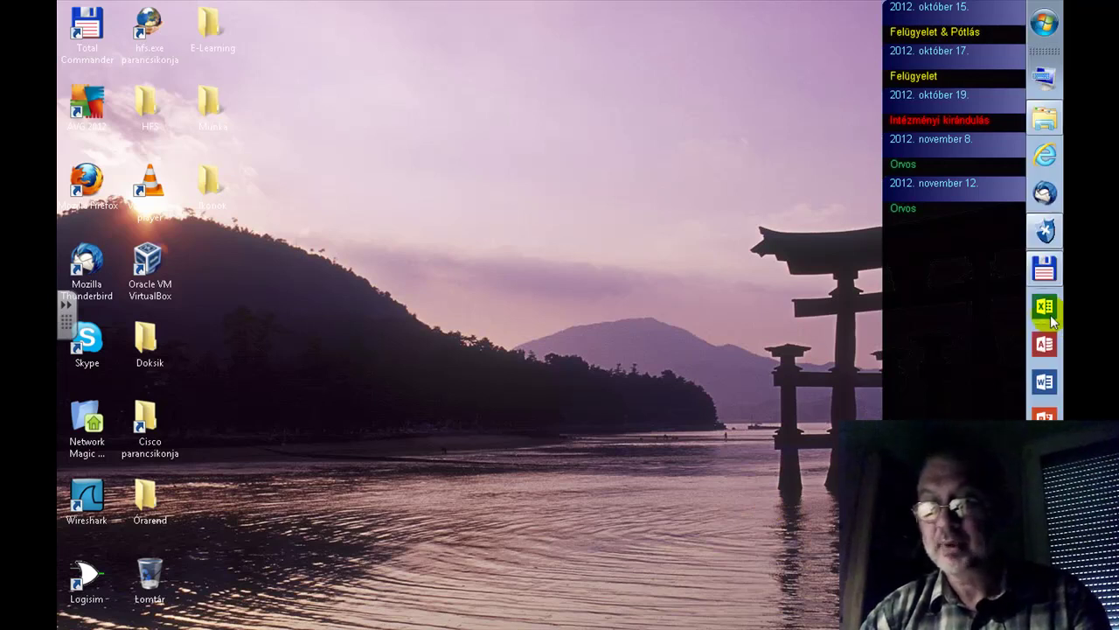
- Launch Excel 2013 Preview from its icon on the side launcher dock
click(1047, 310)
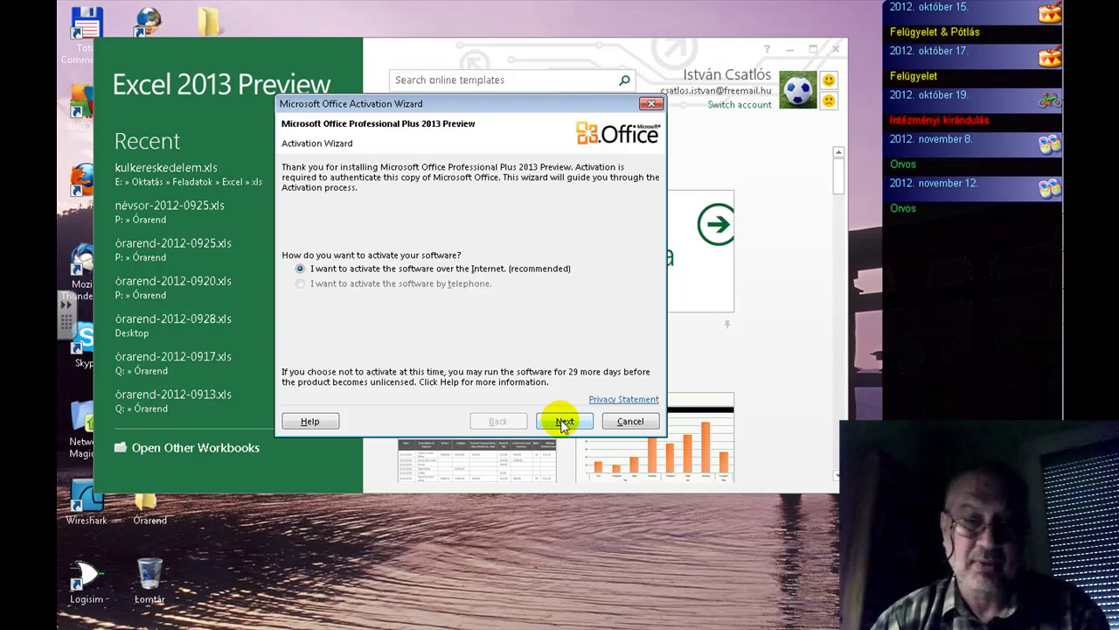
- Choose Internet activation, cancel the Activation Wizard, and pick the Blank workbook tile
click(563, 423)
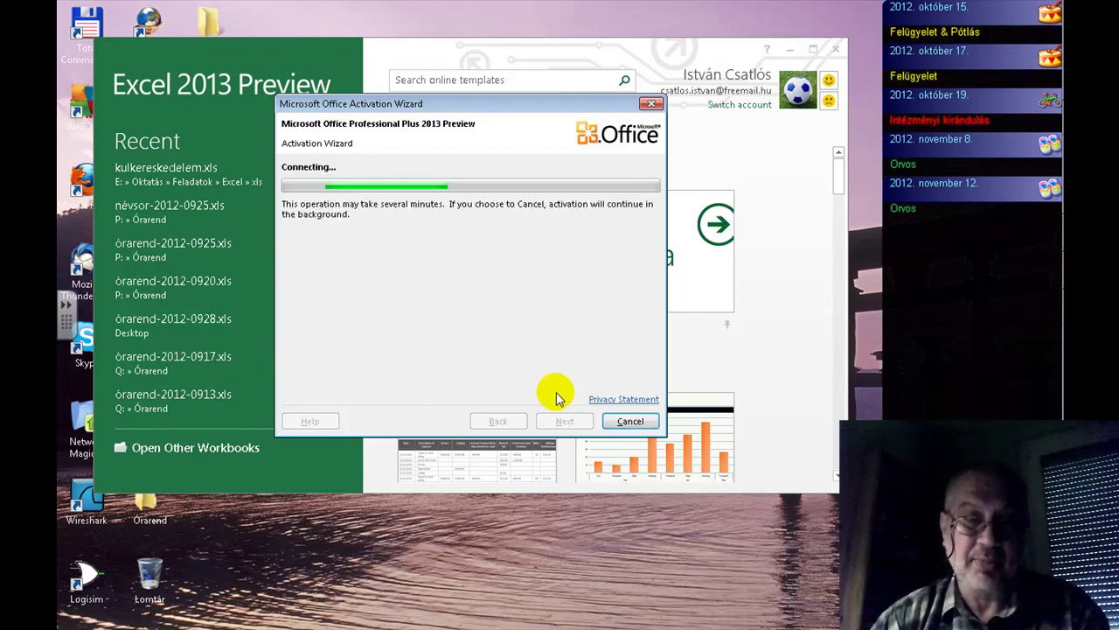
click(627, 422)
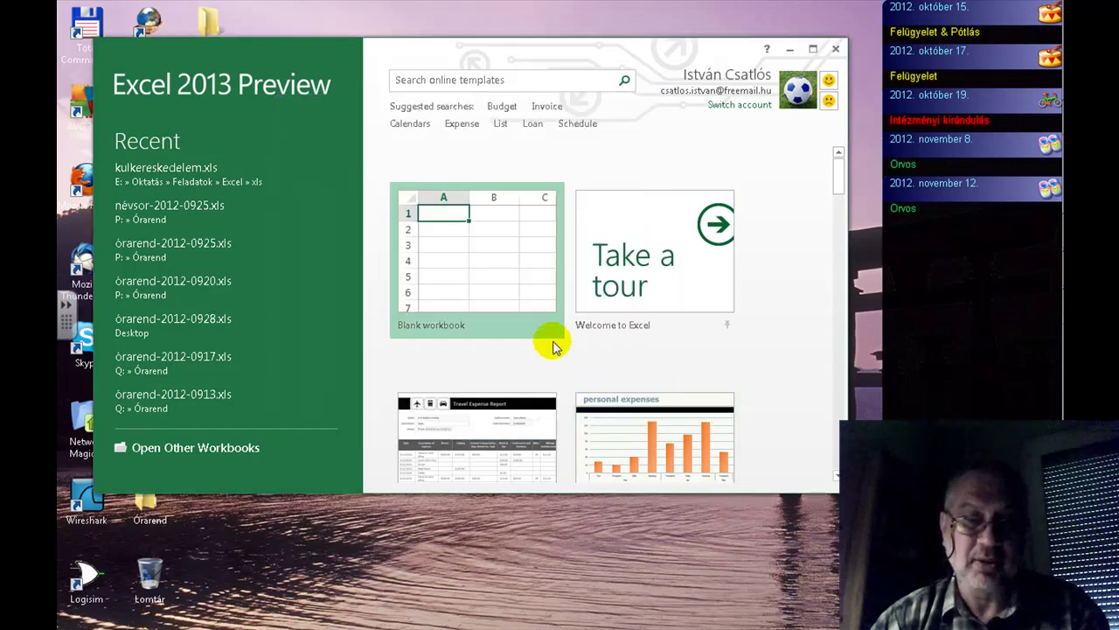
click(490, 265)
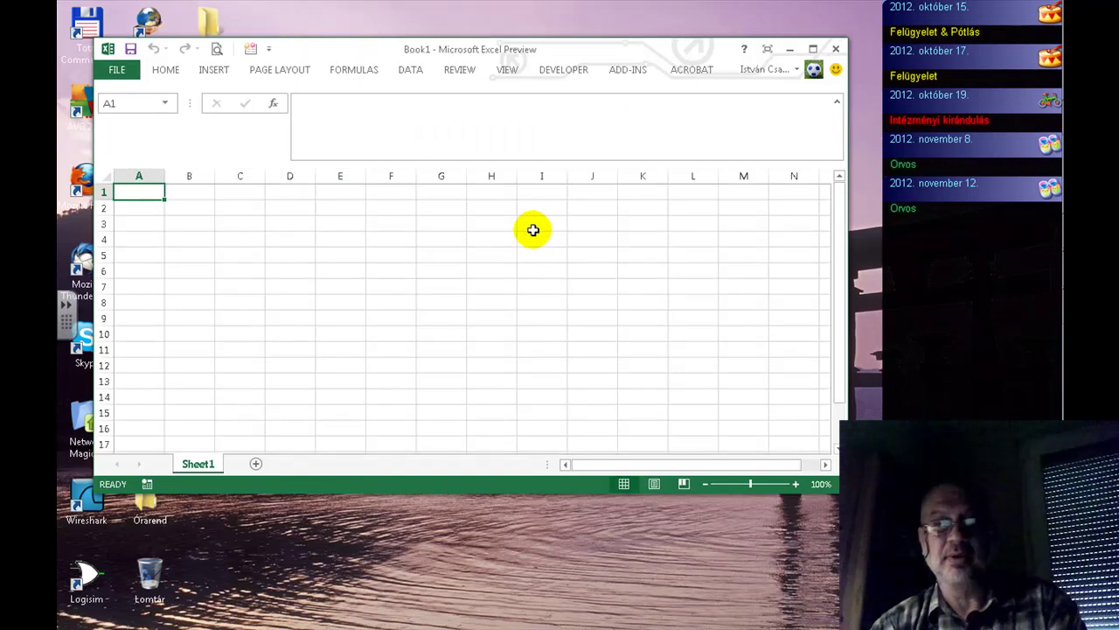
- Maximize the Book1 Excel window to full screen
click(813, 51)
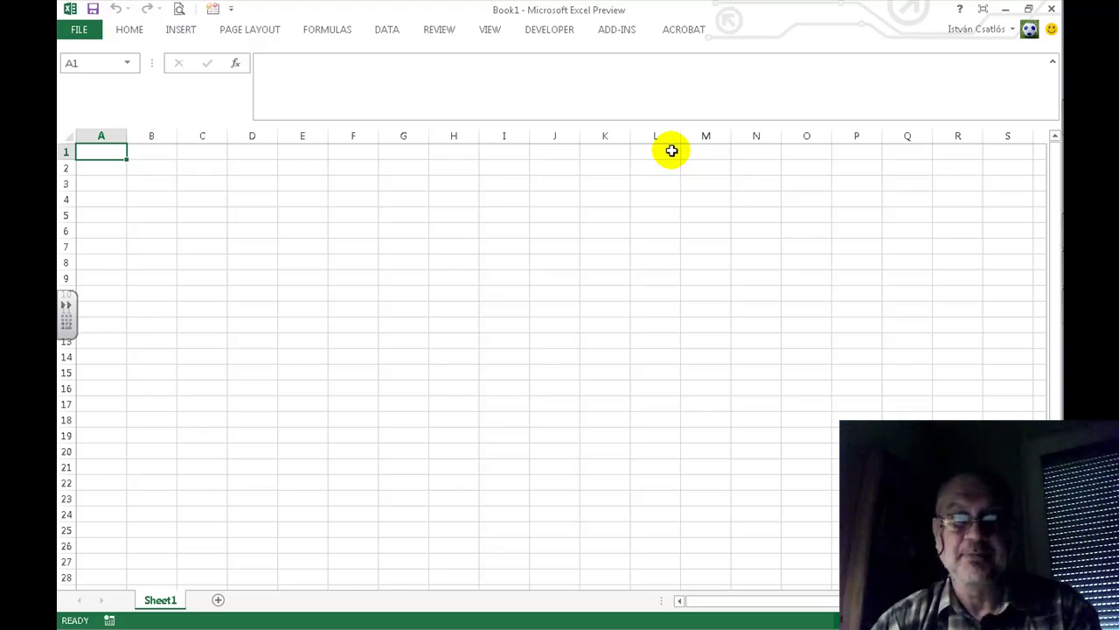
- Browse the ADD-INS tab and its Contribute list, then the DEVELOPER and ACROBAT tabs
click(617, 30)
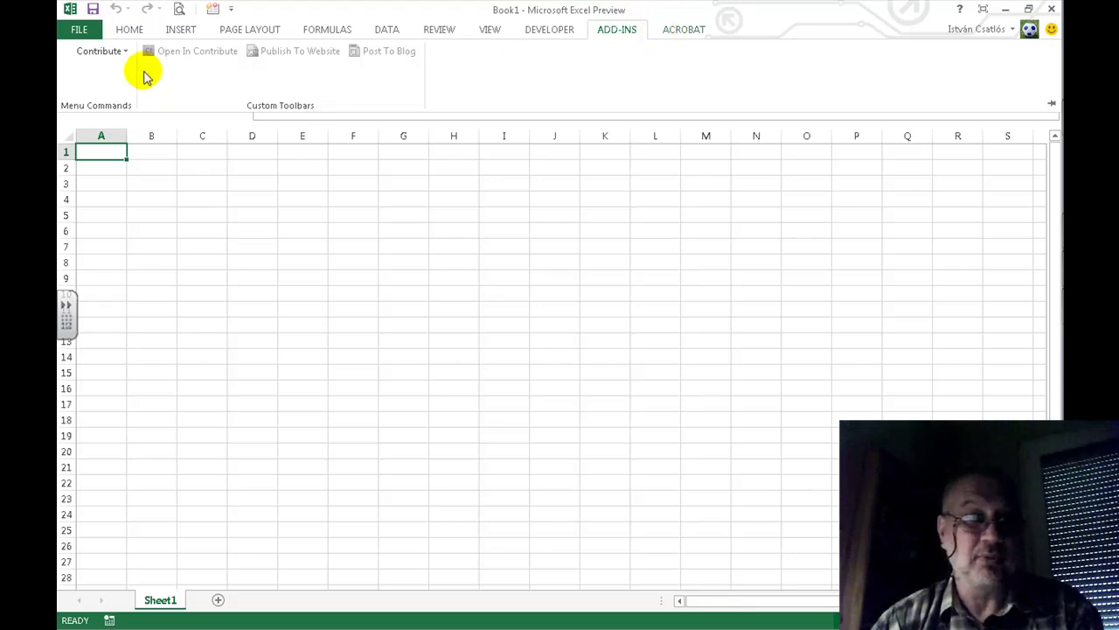
click(125, 53)
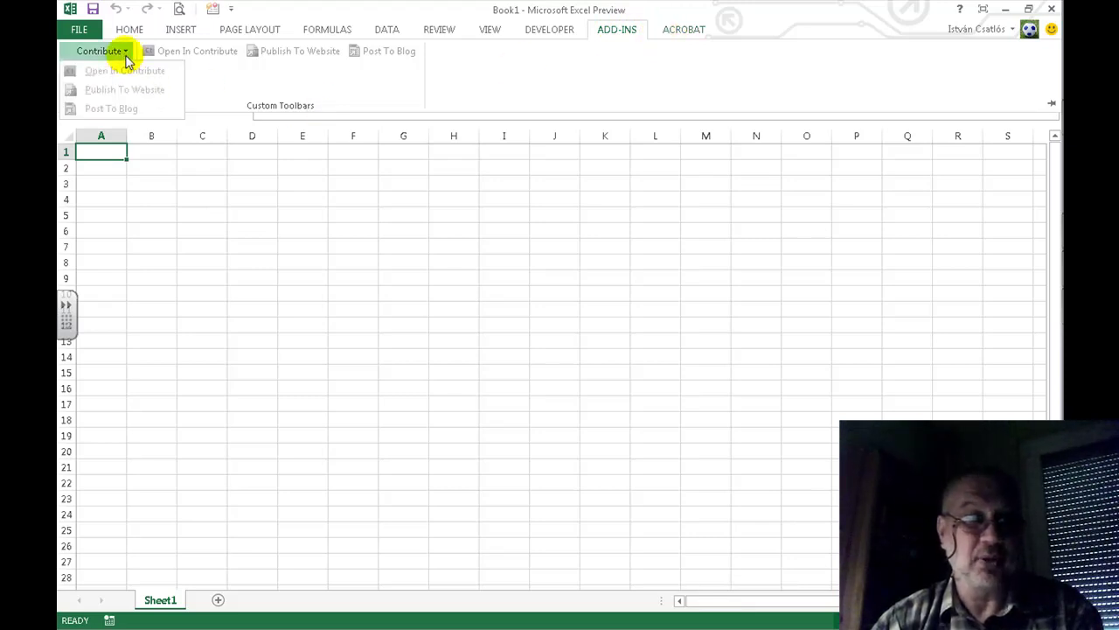
click(125, 53)
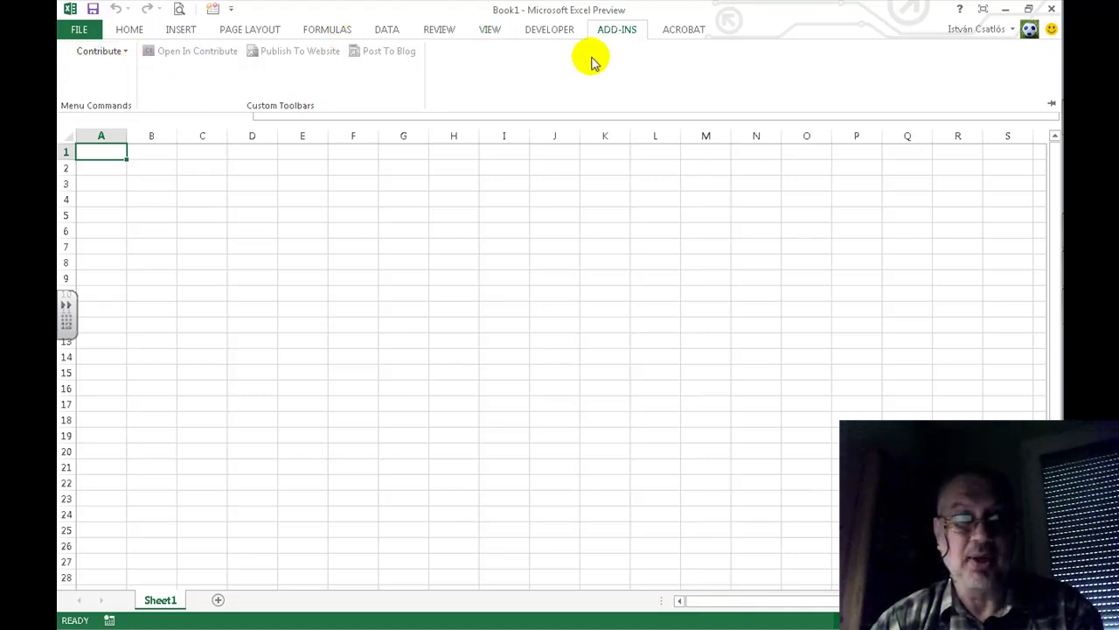
click(561, 31)
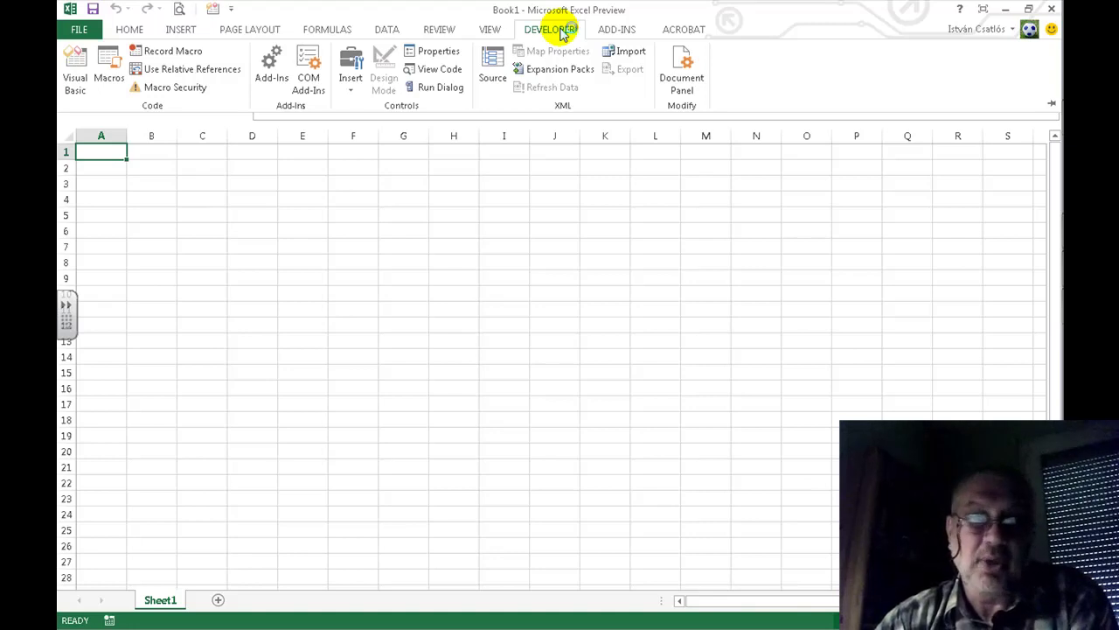
click(683, 31)
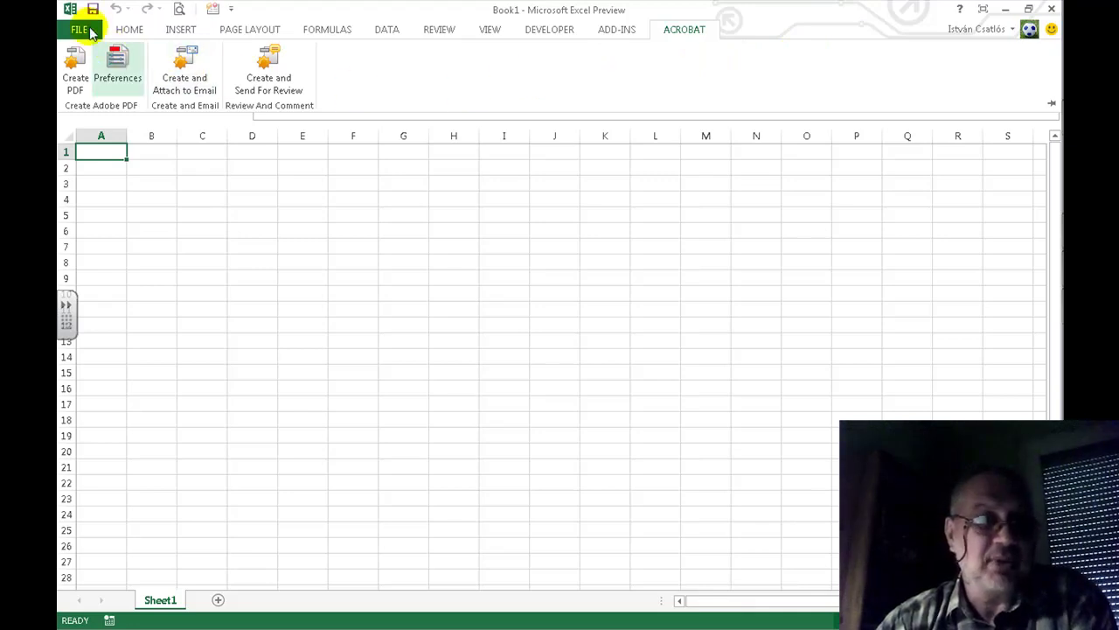
- Go to FILE > Options and select the Trust Center category
click(80, 32)
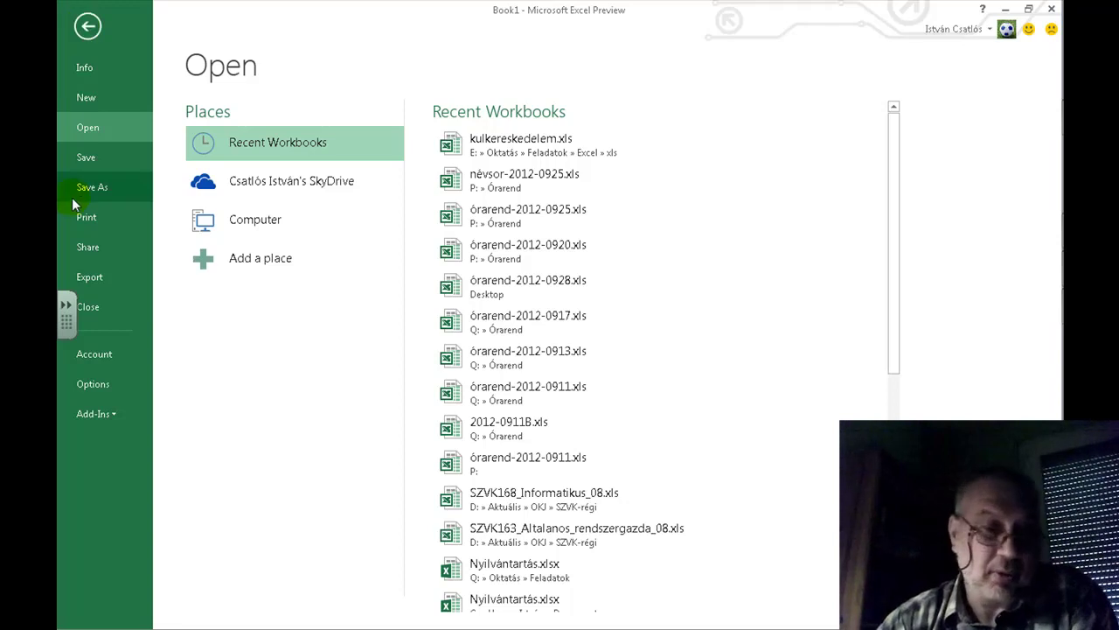
click(93, 384)
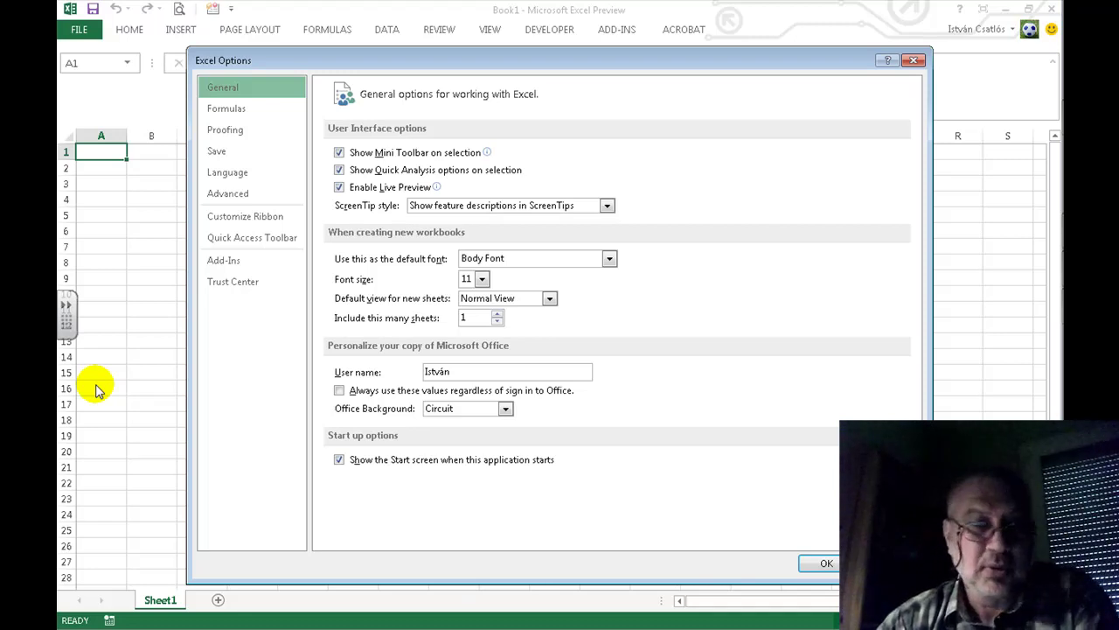
click(229, 285)
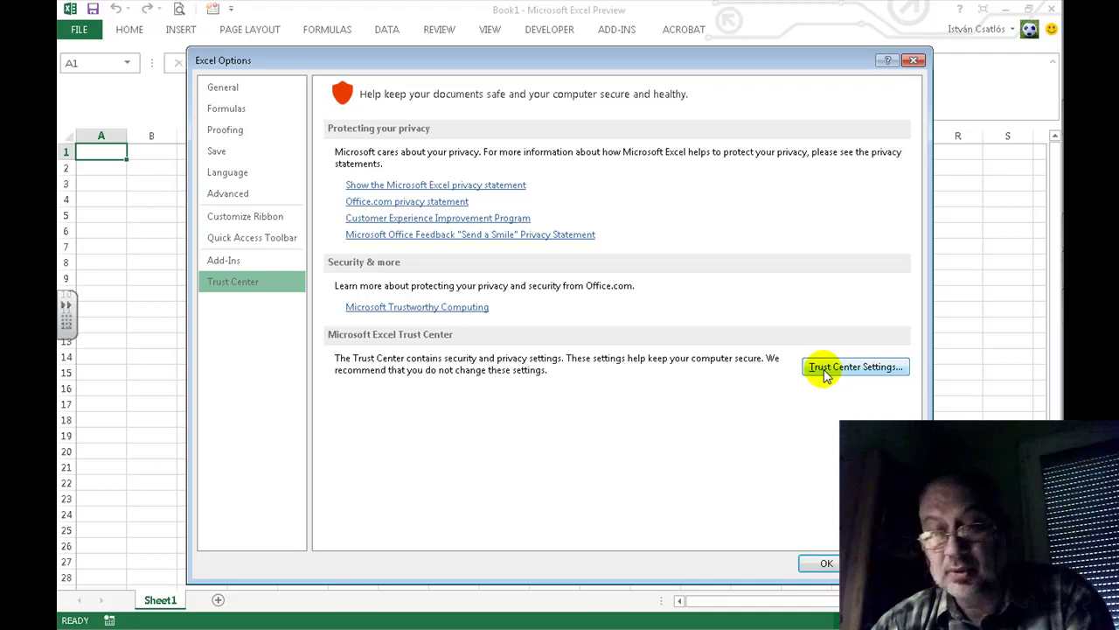
- Verify Macro Settings enable all macros and trust VBA project access, then OK both dialogs
click(828, 370)
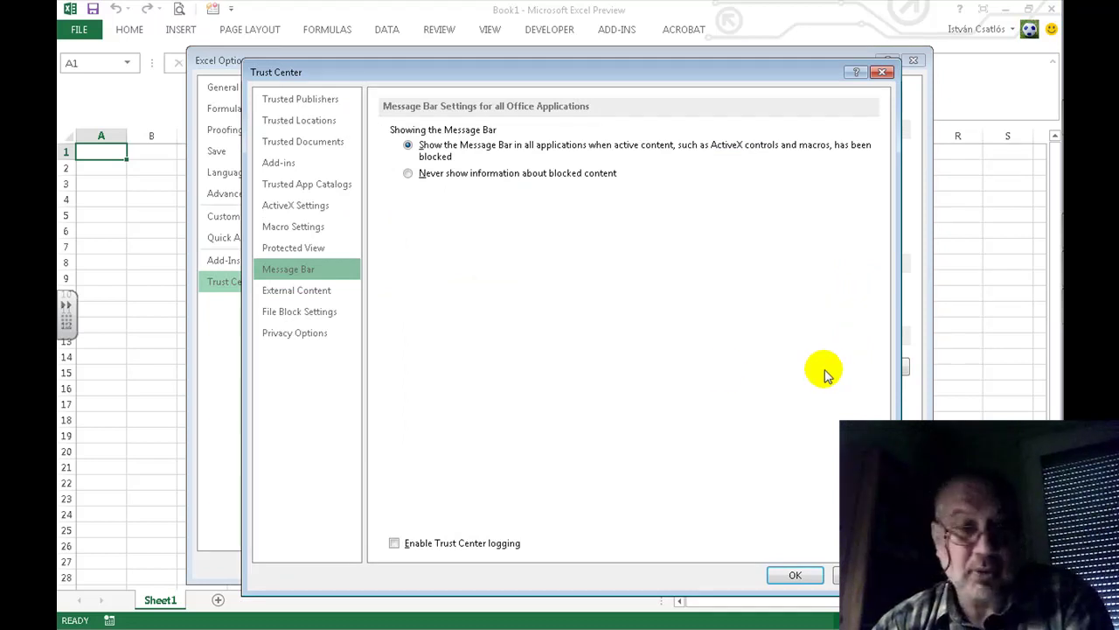
click(319, 238)
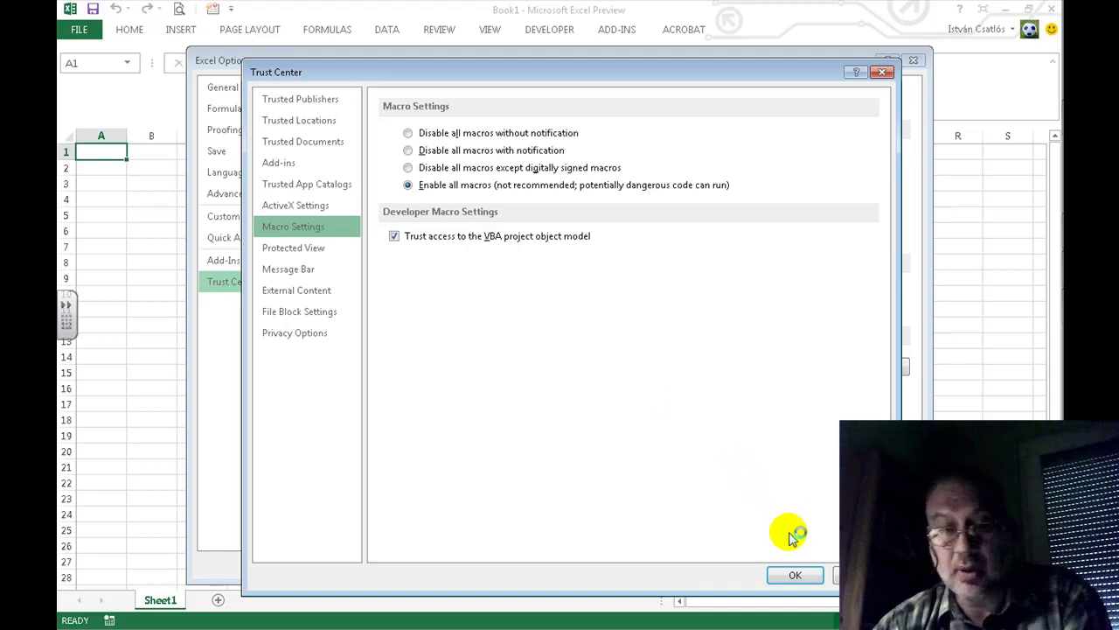
click(796, 575)
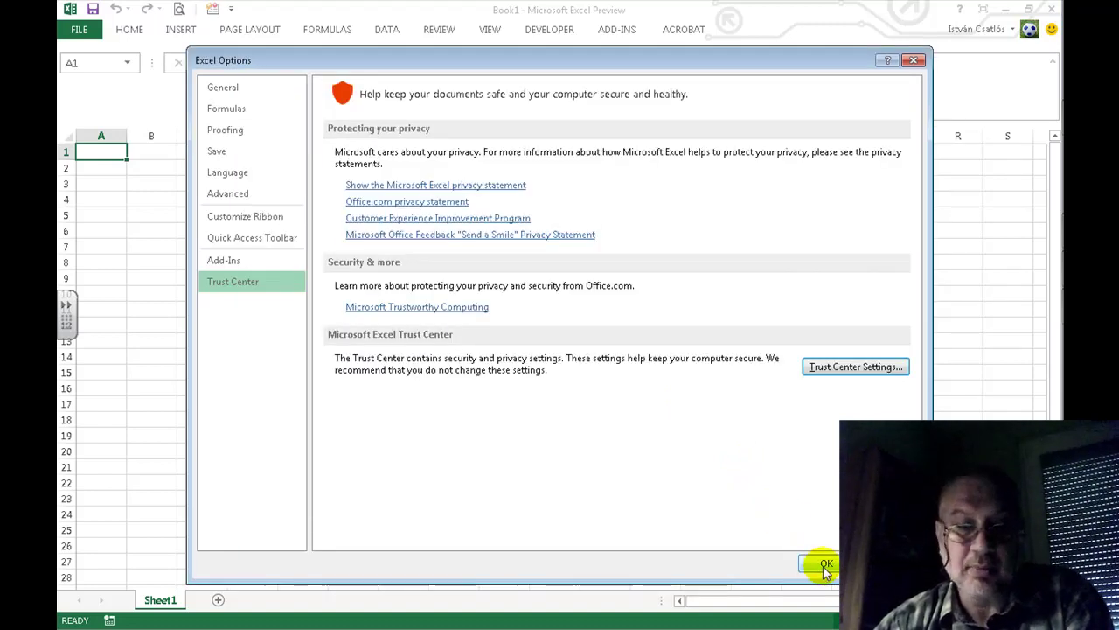
click(820, 570)
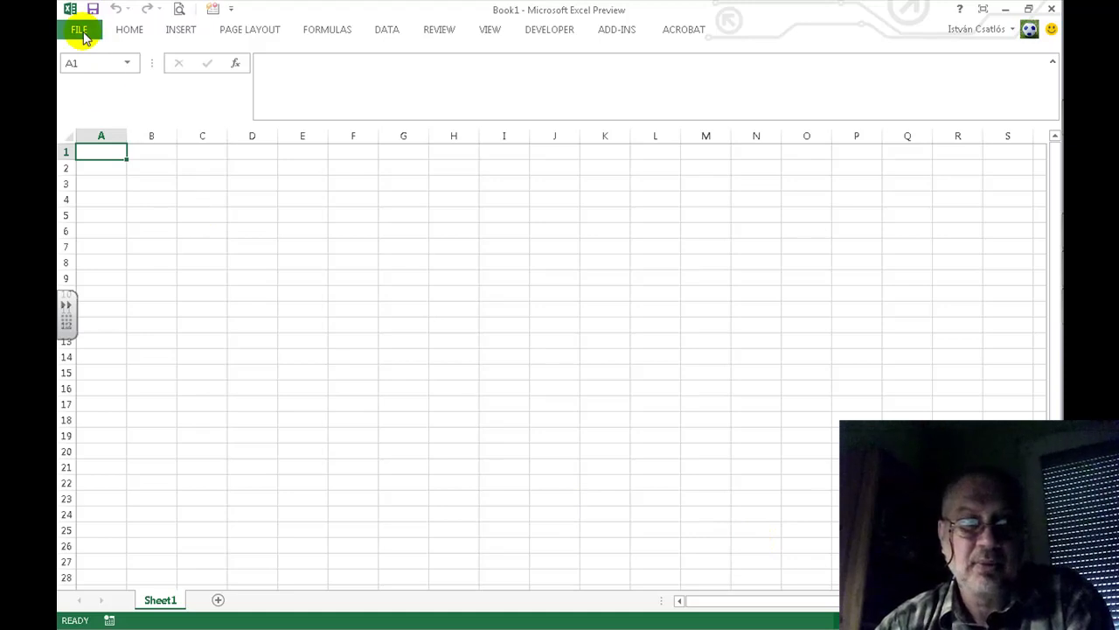
click(81, 31)
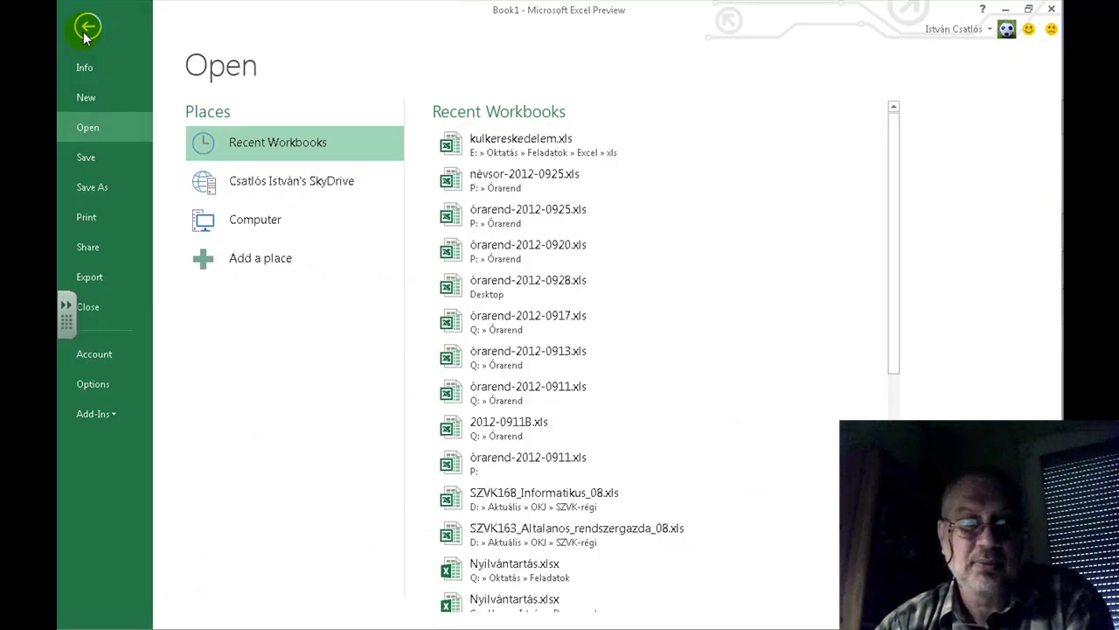
click(102, 387)
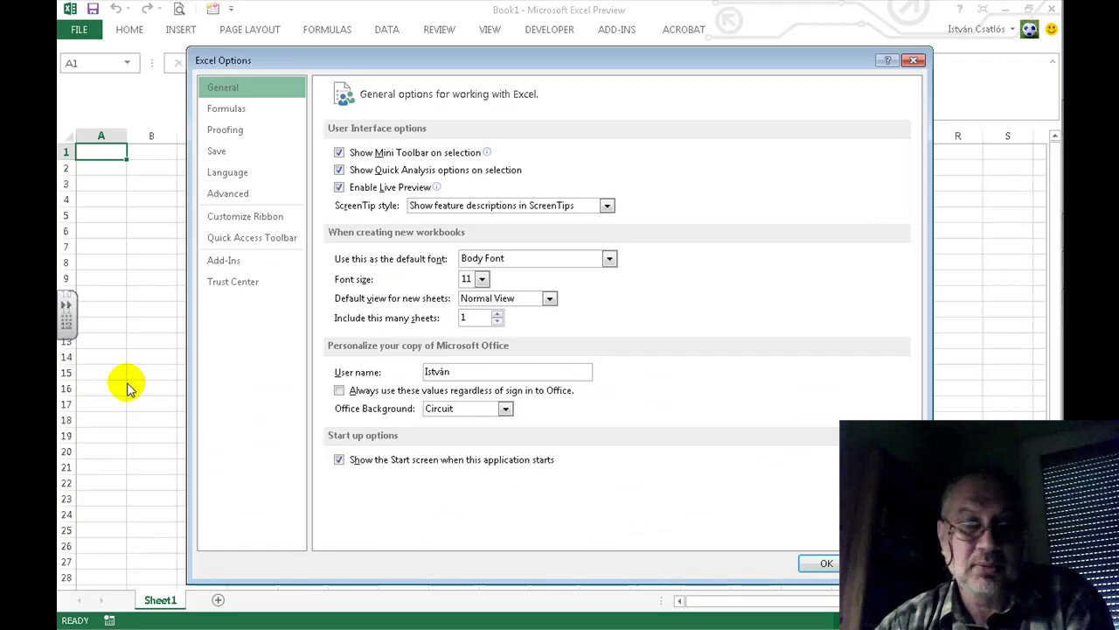
click(236, 291)
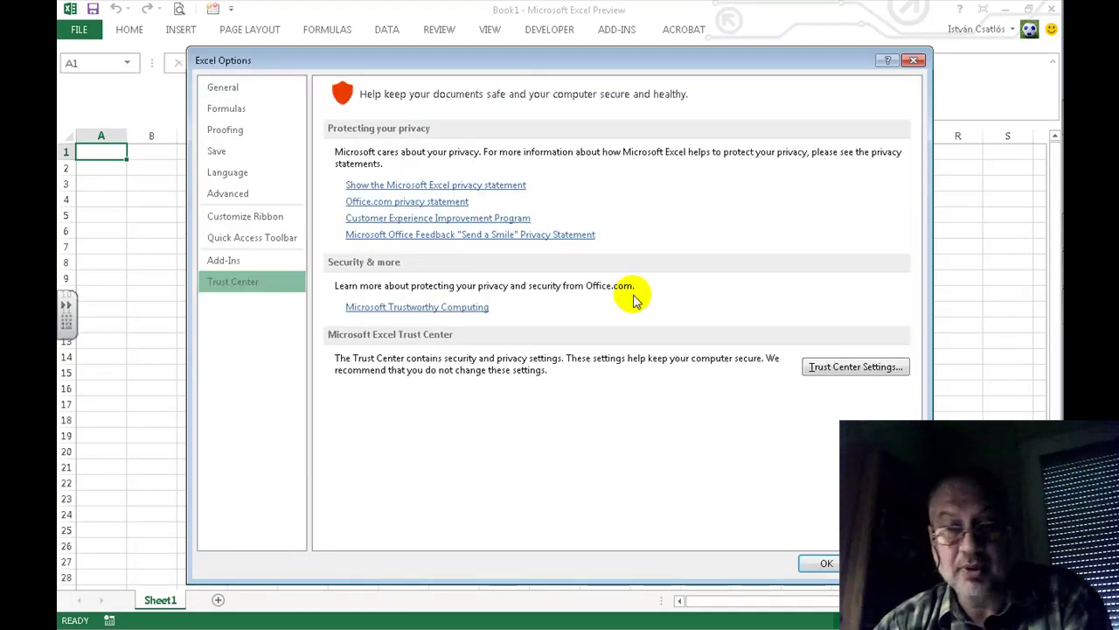
click(845, 366)
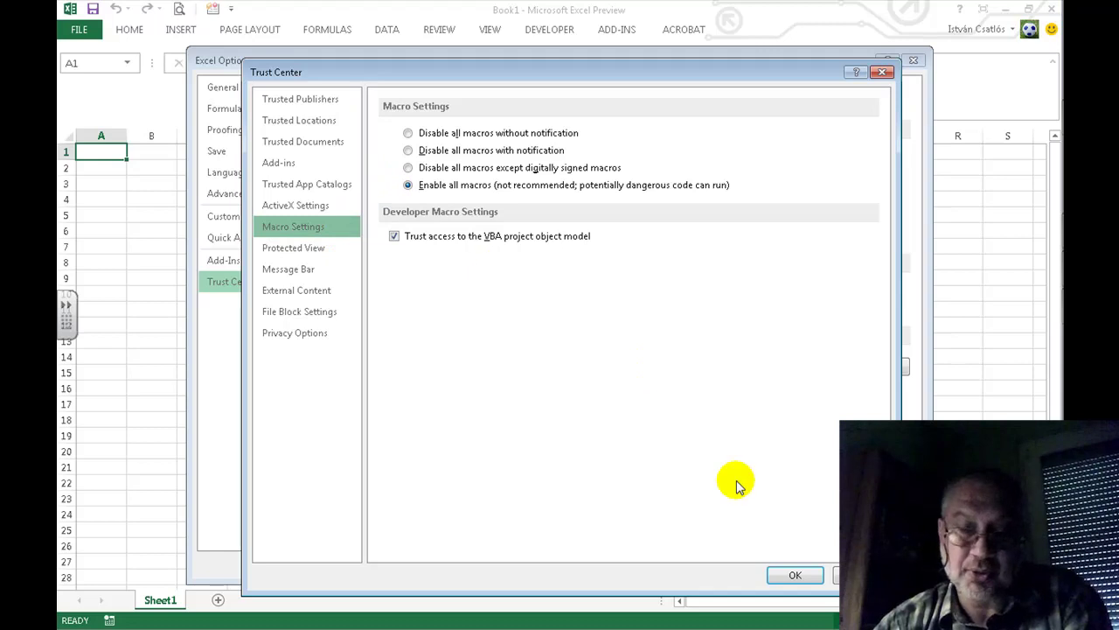
click(787, 577)
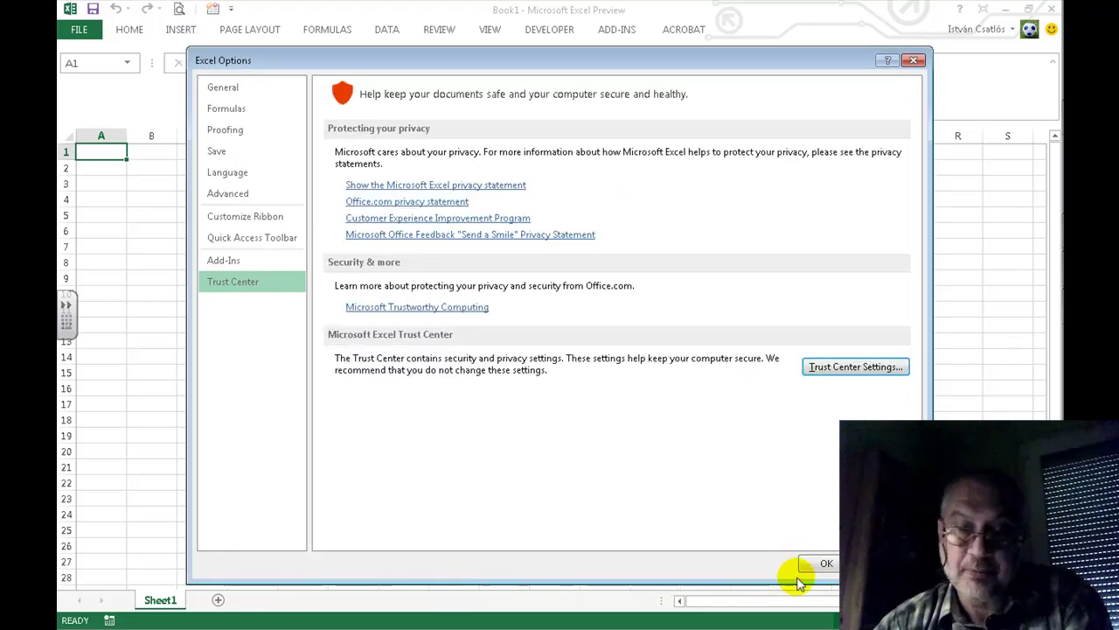
click(817, 564)
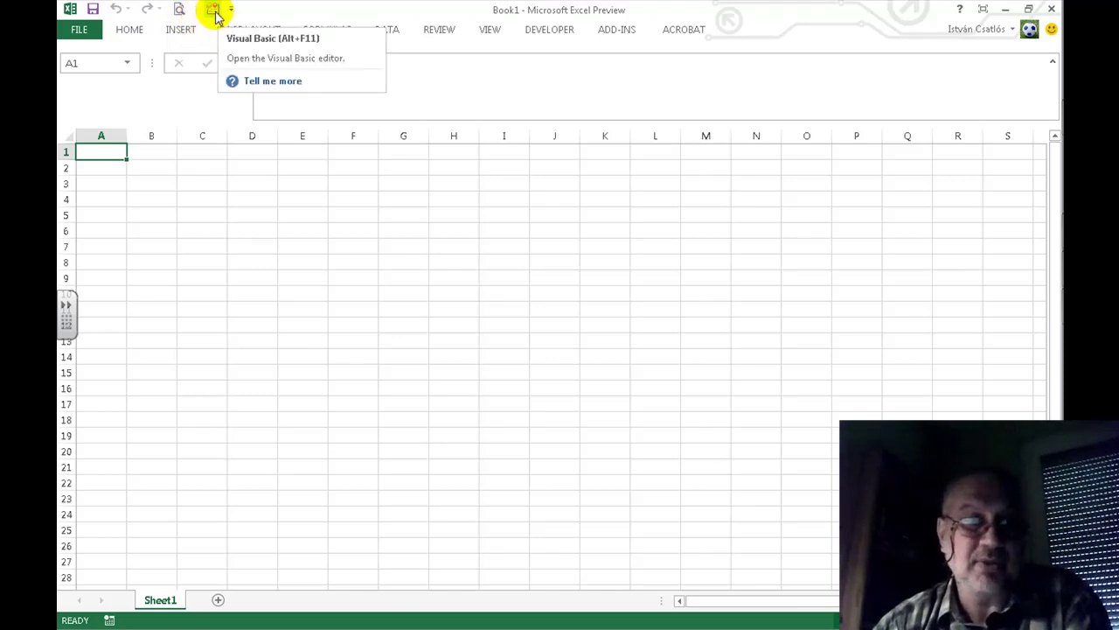
- Open the Visual Basic editor from the Quick Access Toolbar, then minimize it
click(216, 15)
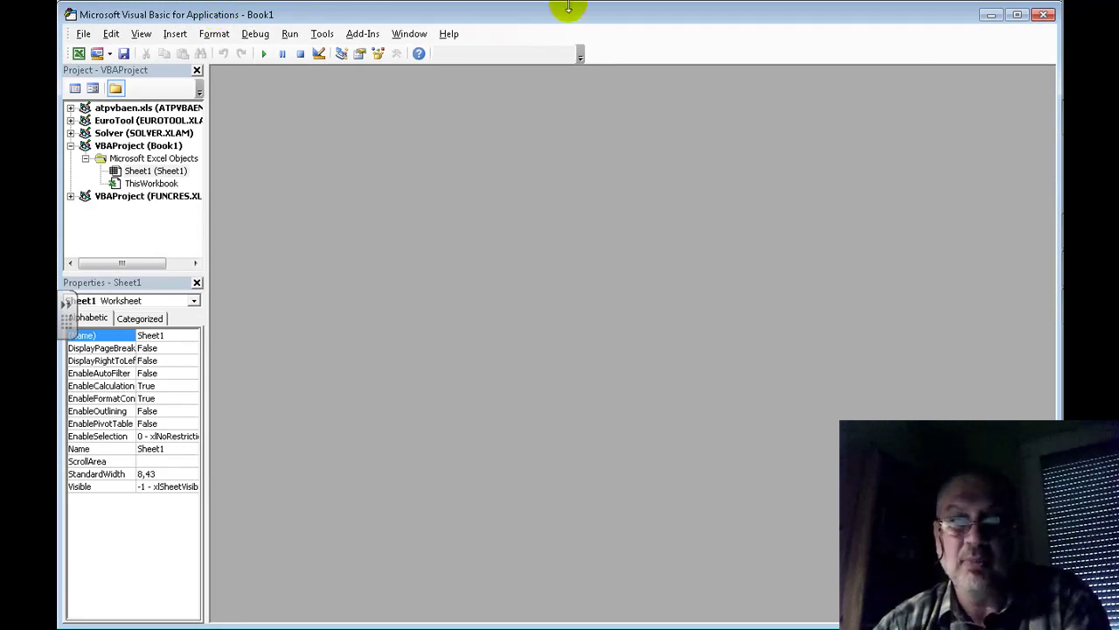
click(990, 17)
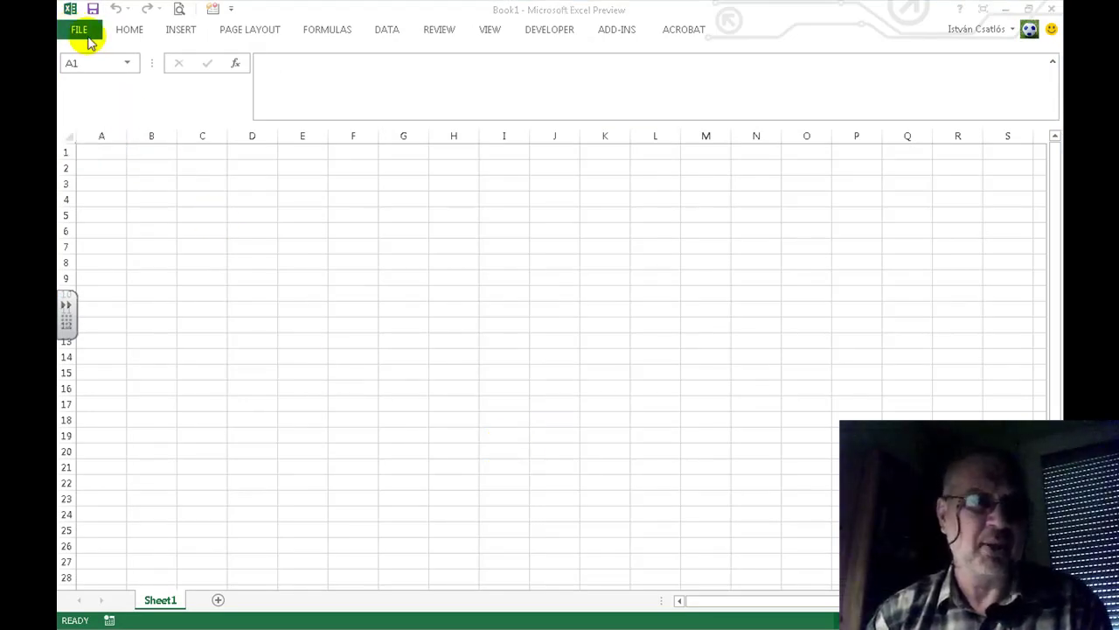
click(81, 35)
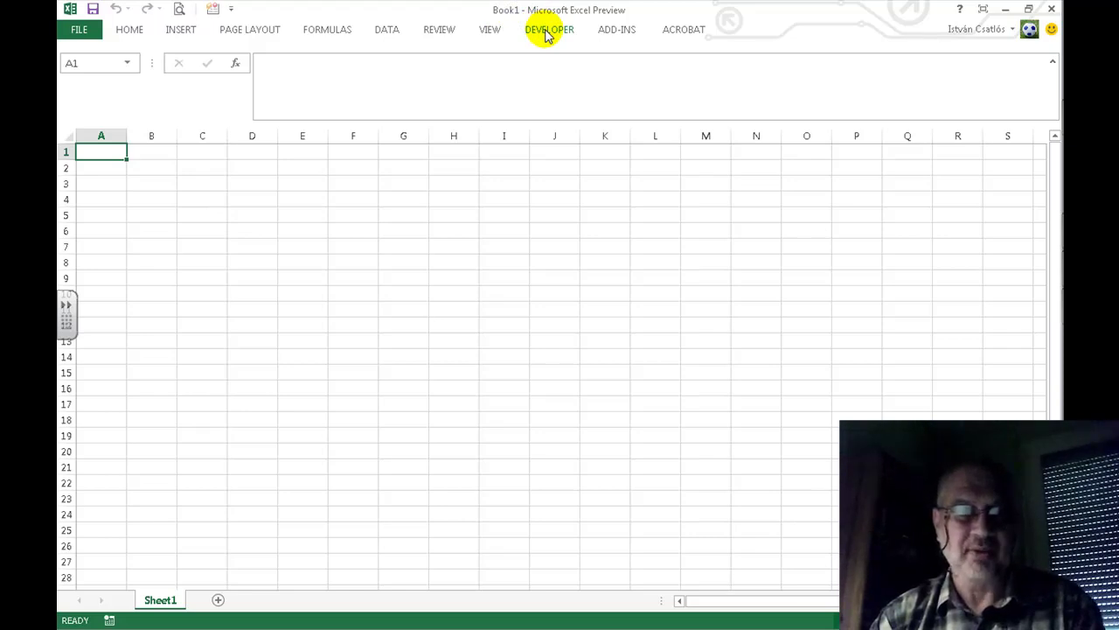
click(214, 11)
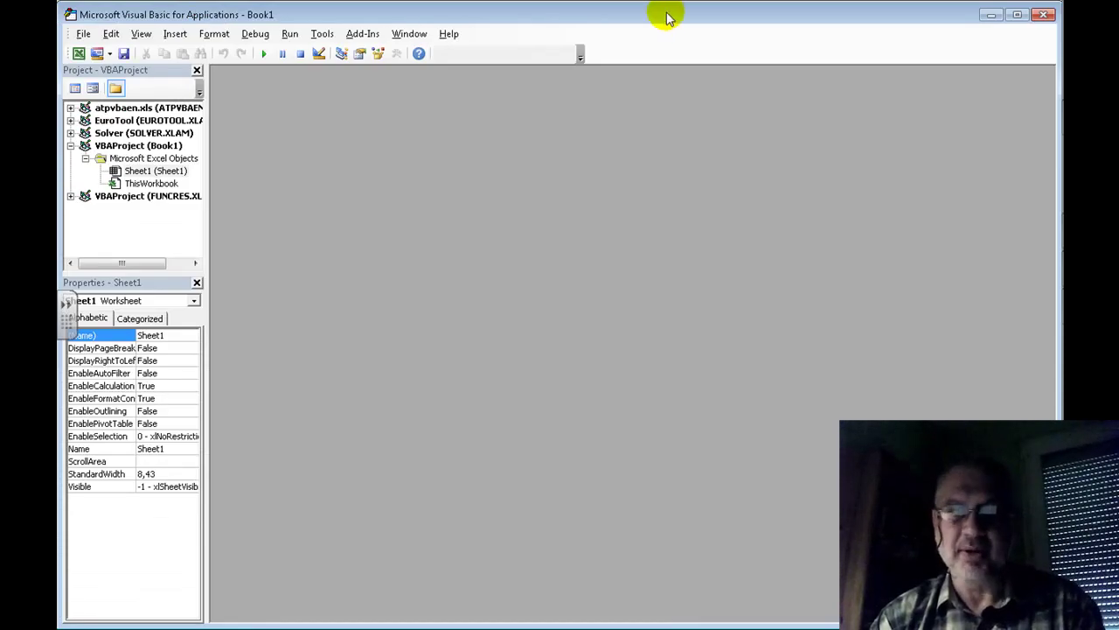
click(1047, 16)
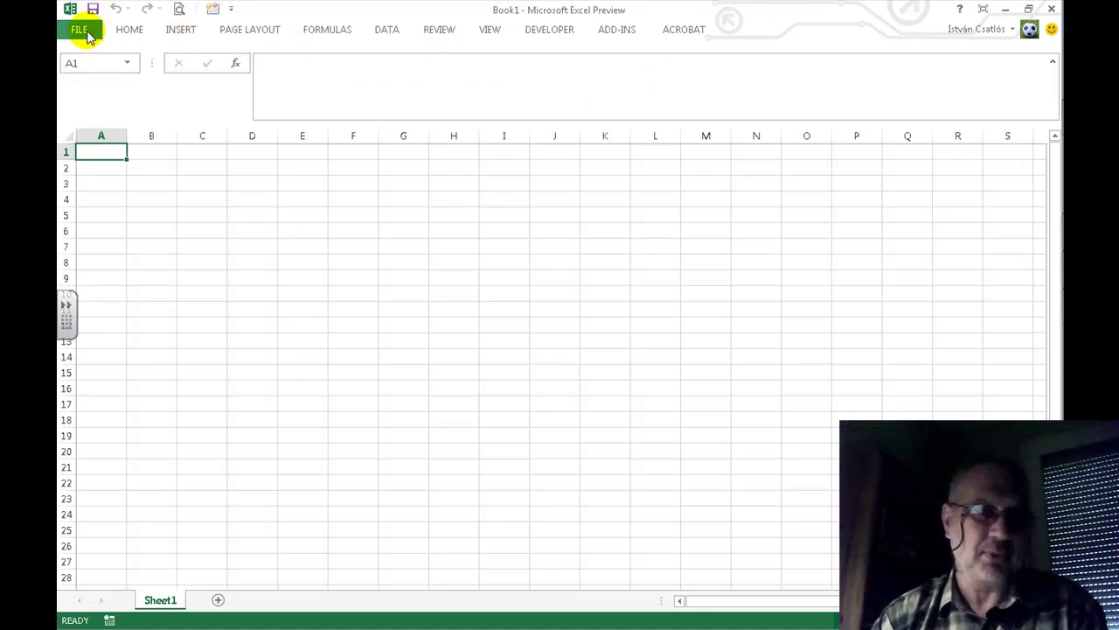
click(81, 31)
click(87, 28)
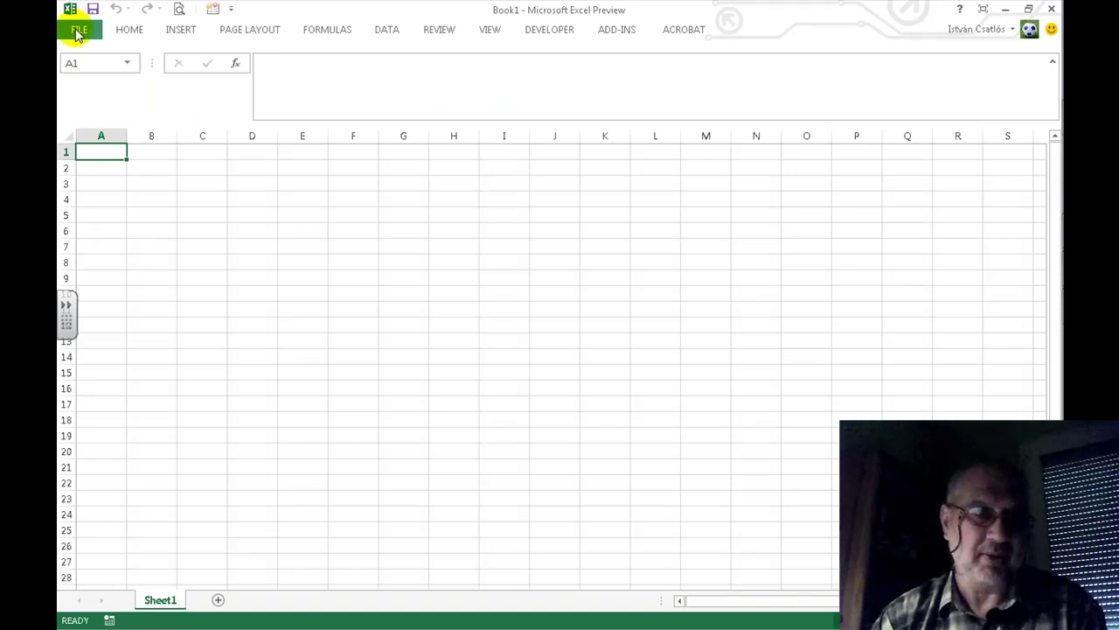
click(77, 32)
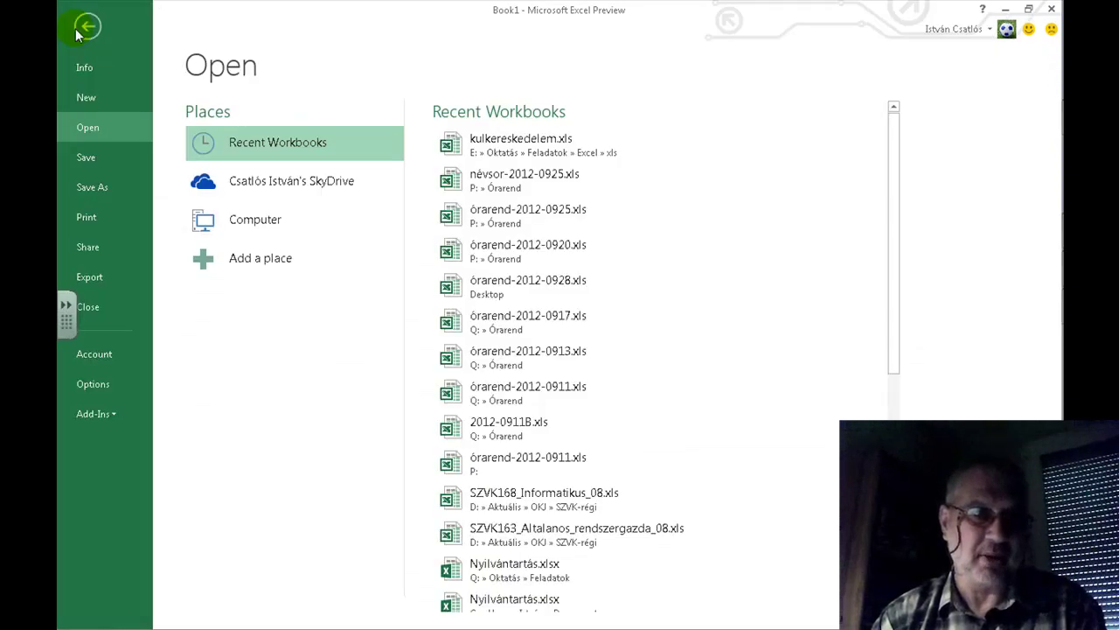
click(92, 383)
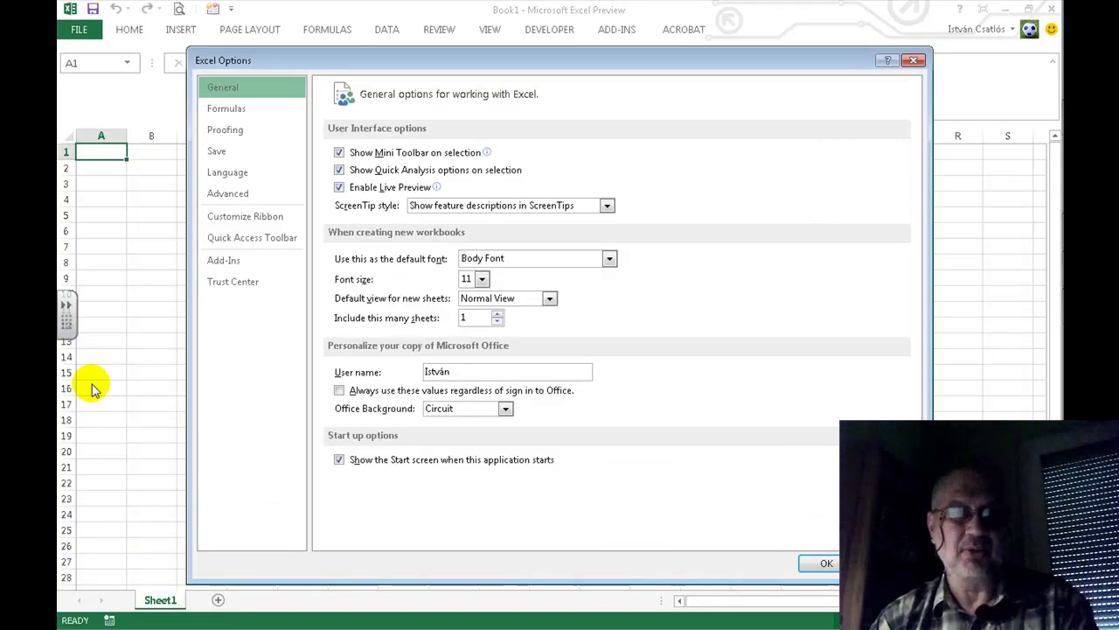
click(268, 247)
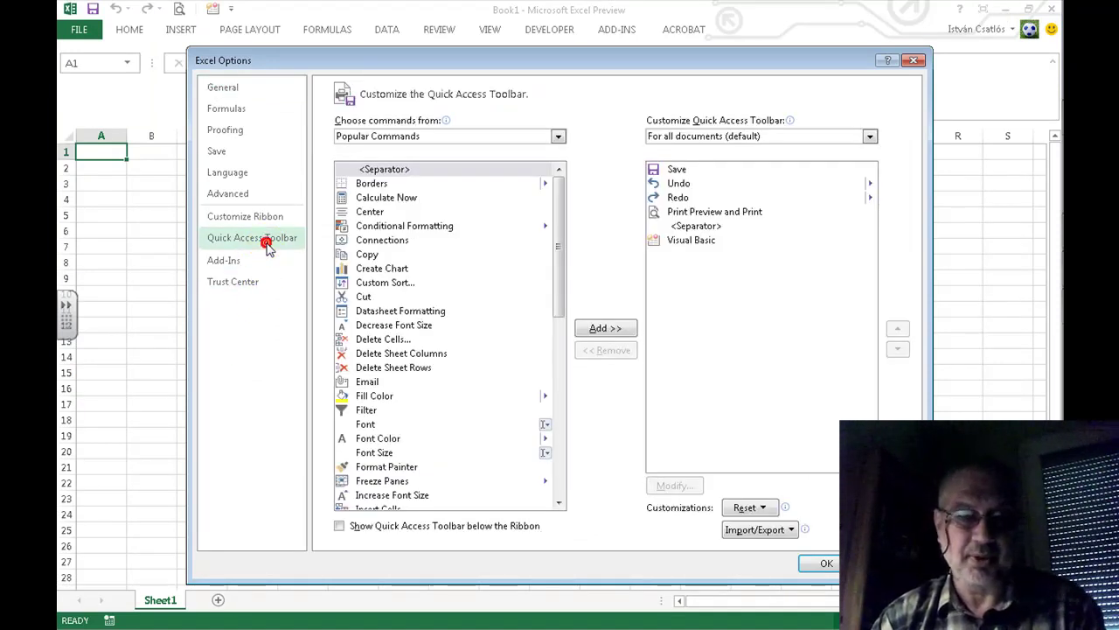
click(557, 138)
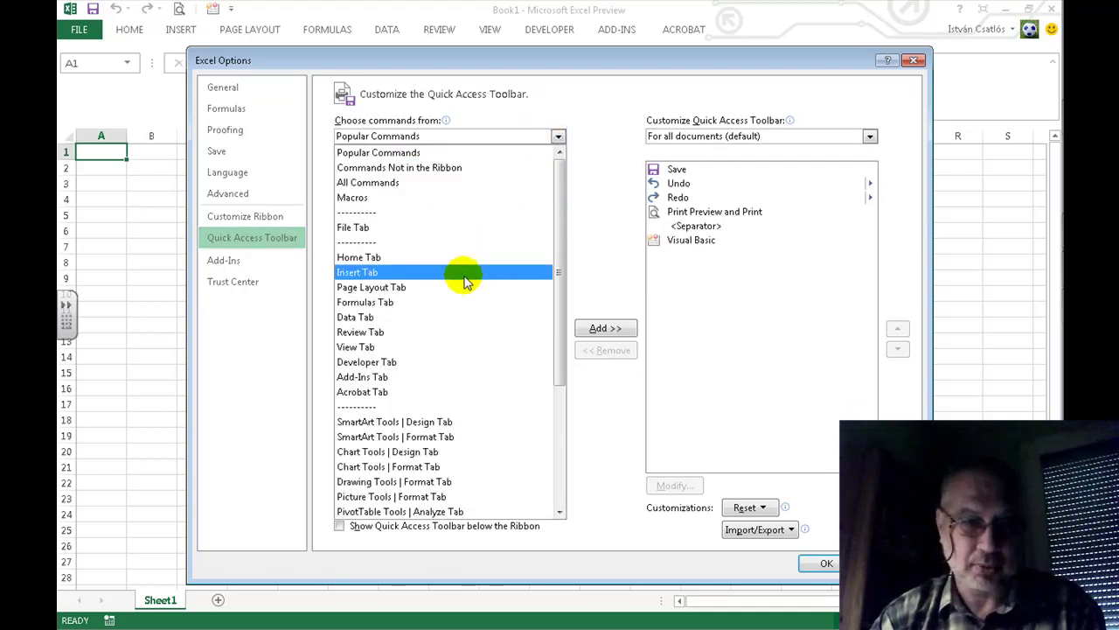
click(435, 363)
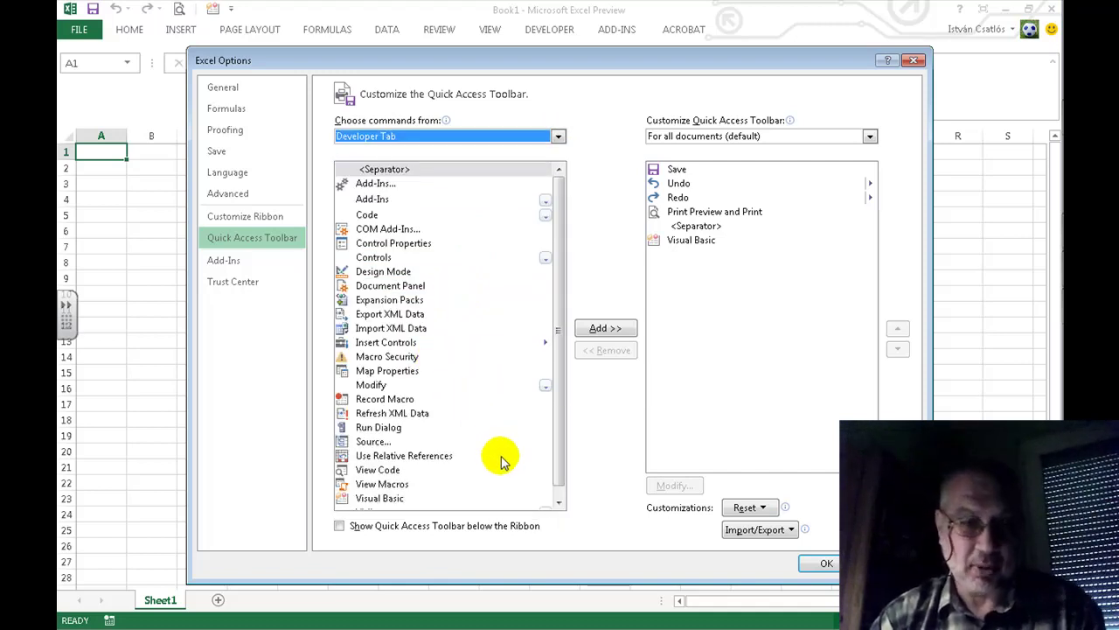
click(431, 500)
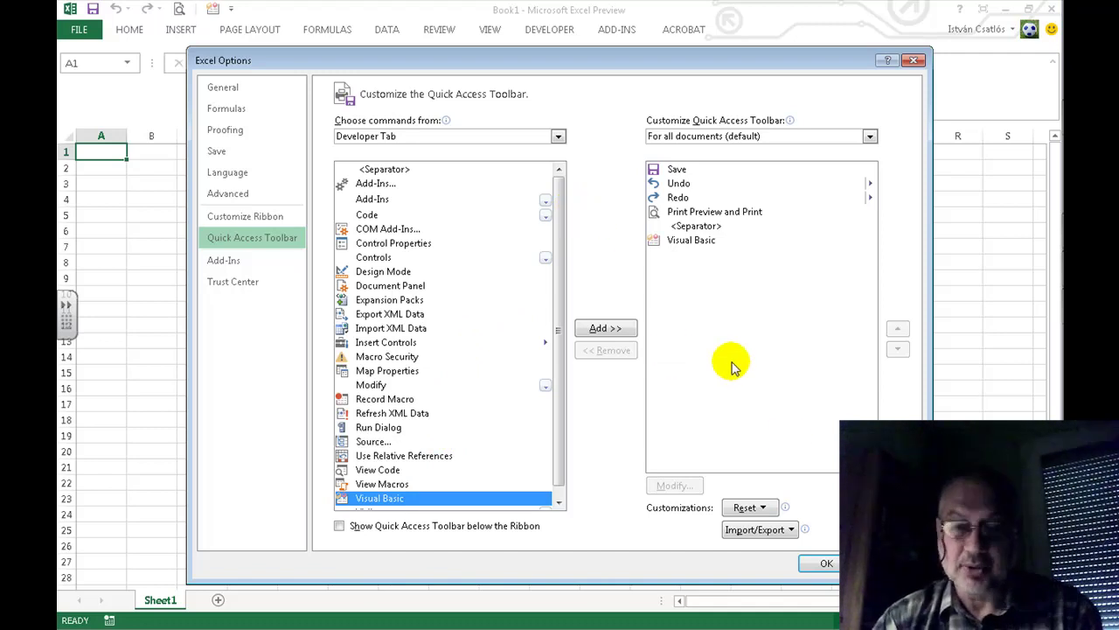
click(826, 564)
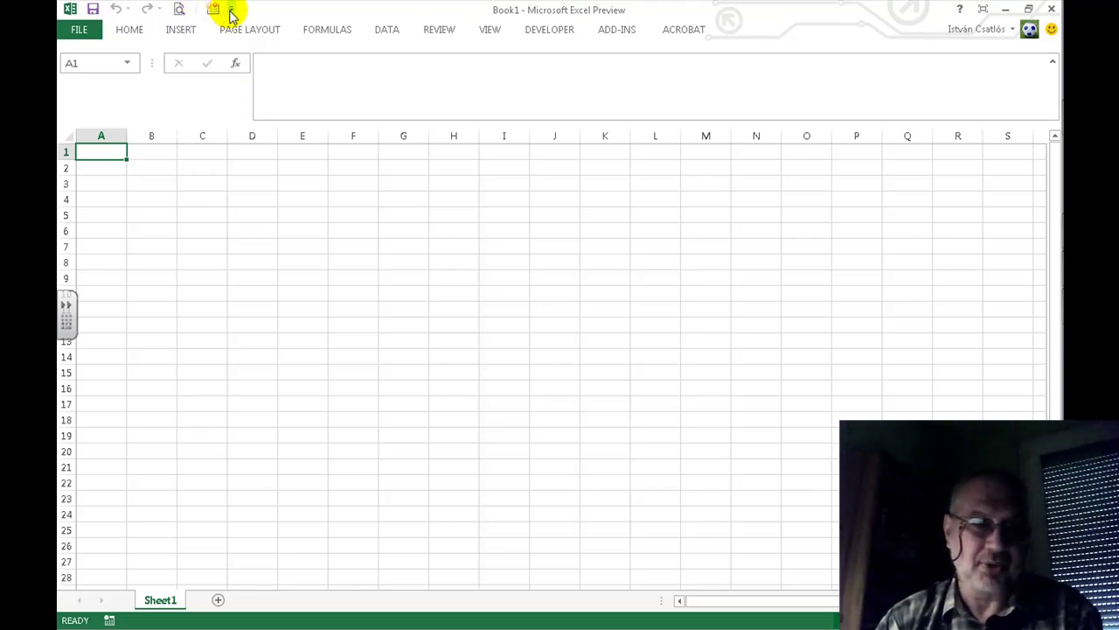
click(233, 10)
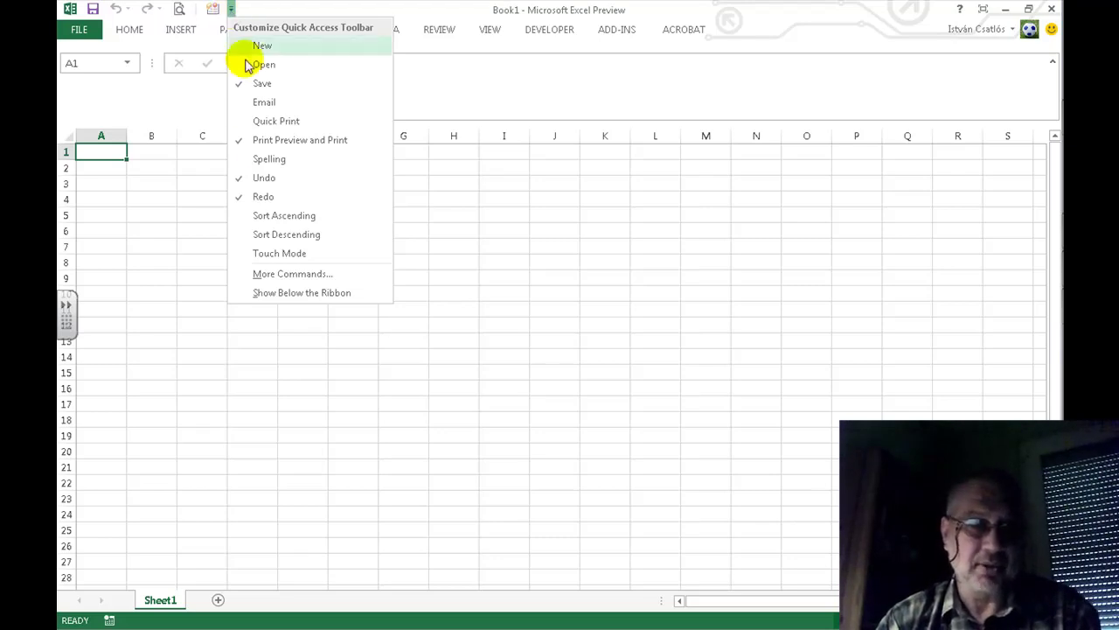
click(271, 275)
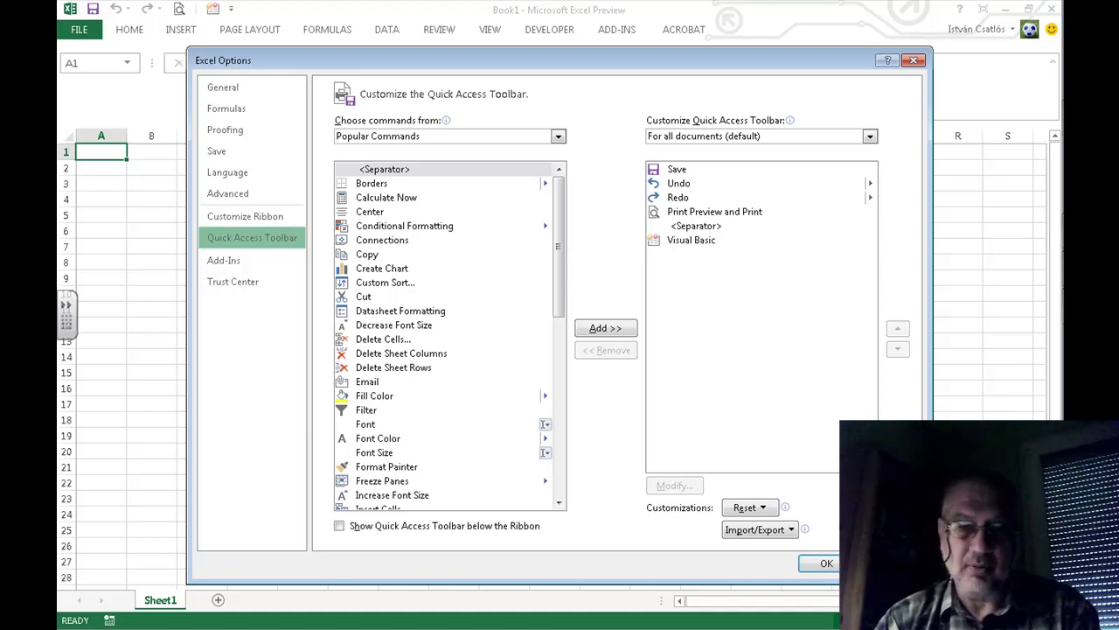
click(827, 563)
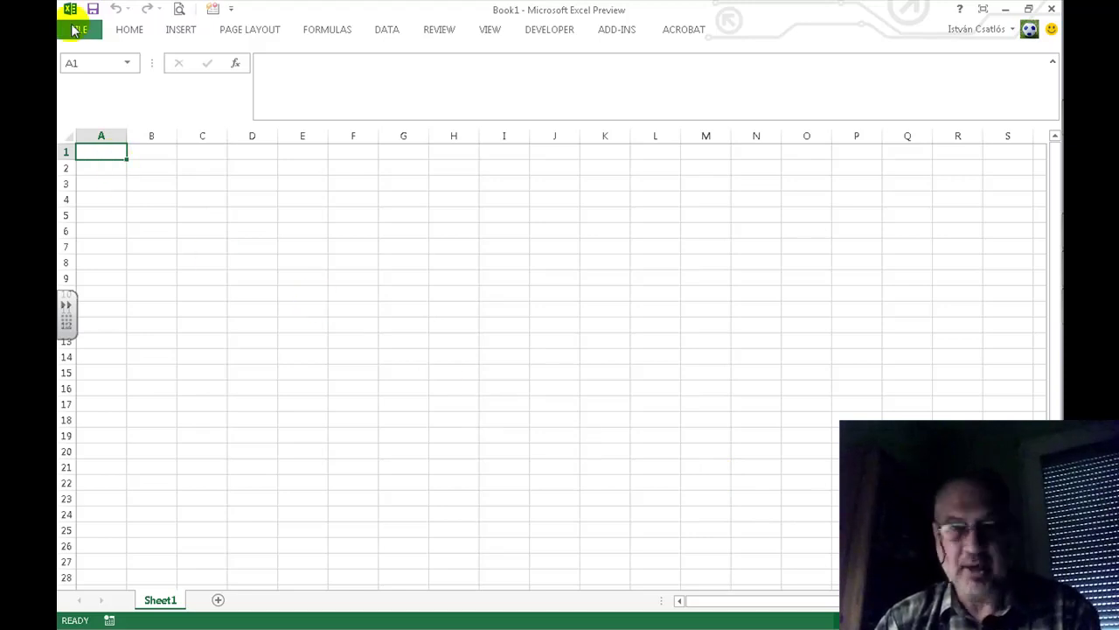
- View the DEVELOPER tab commands, then go to FILE's Open page with Recent Workbooks
click(544, 35)
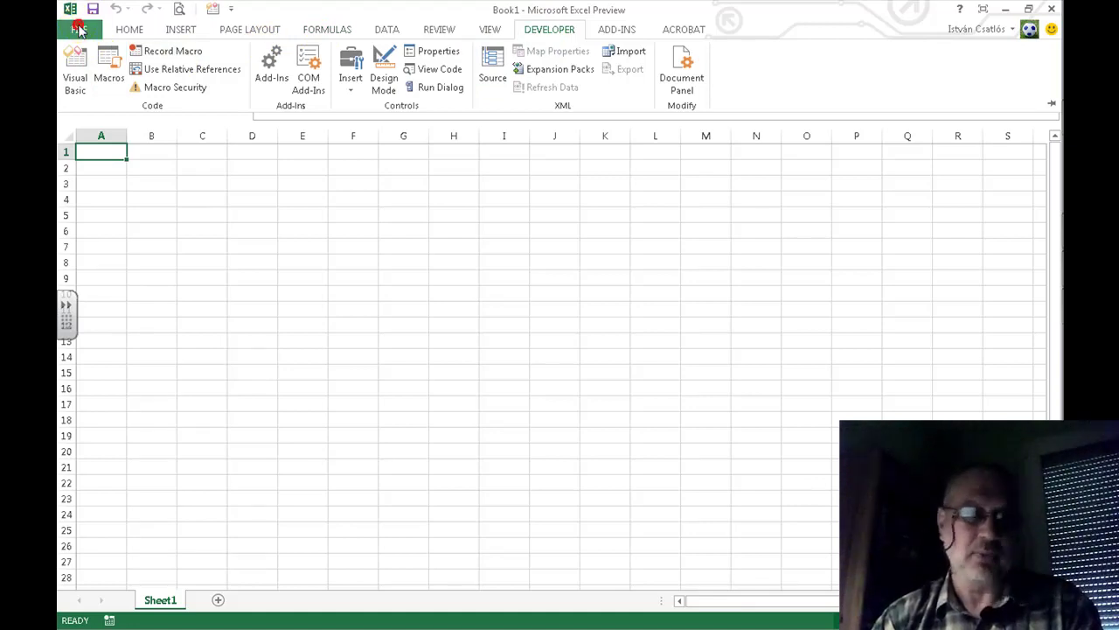
click(78, 31)
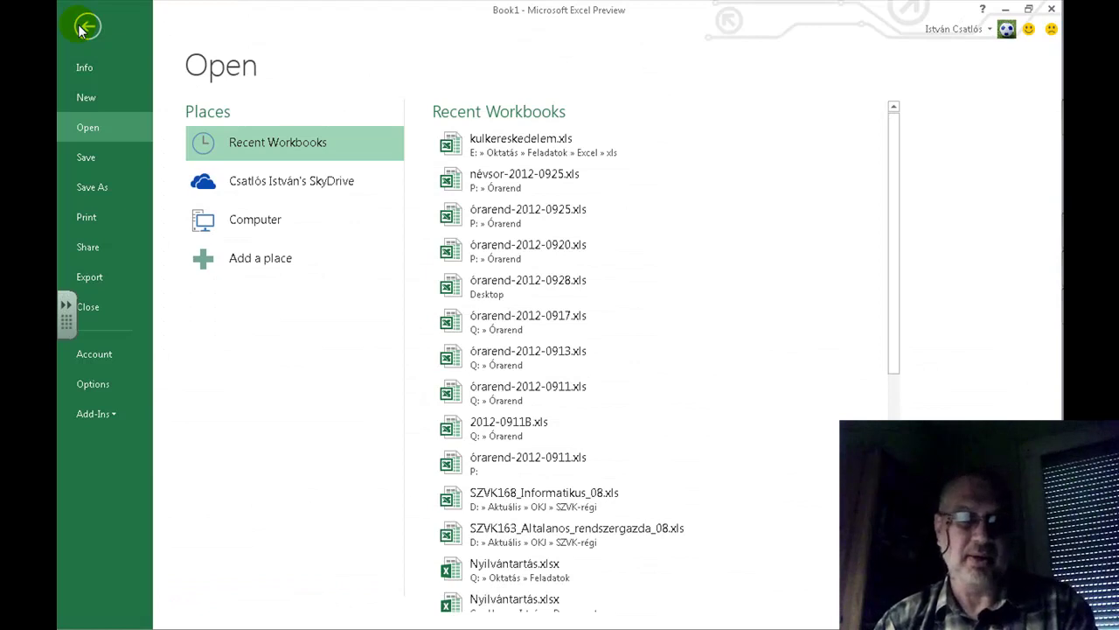
- In Options > Customize Ribbon, keep Main Tabs with Developer ticked and confirm with OK
click(93, 383)
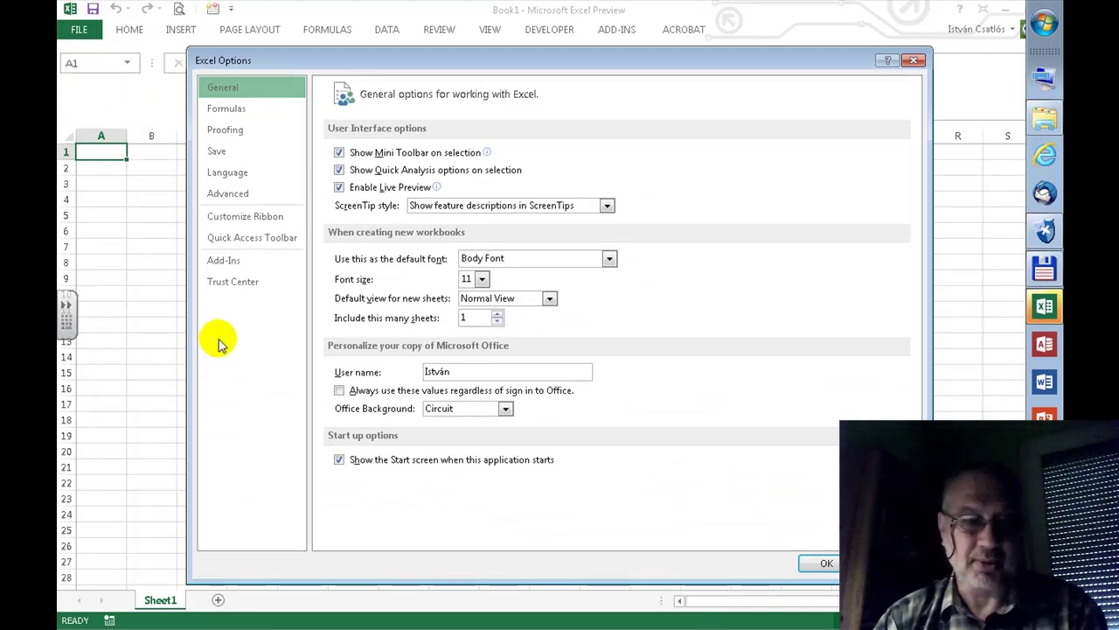
click(269, 227)
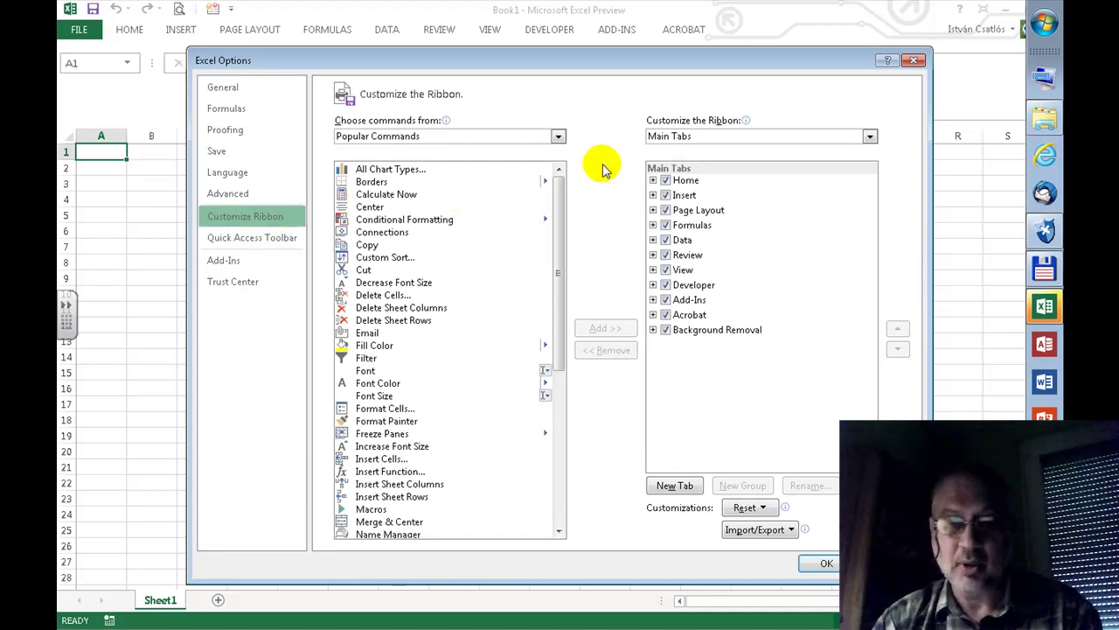
click(870, 138)
click(870, 137)
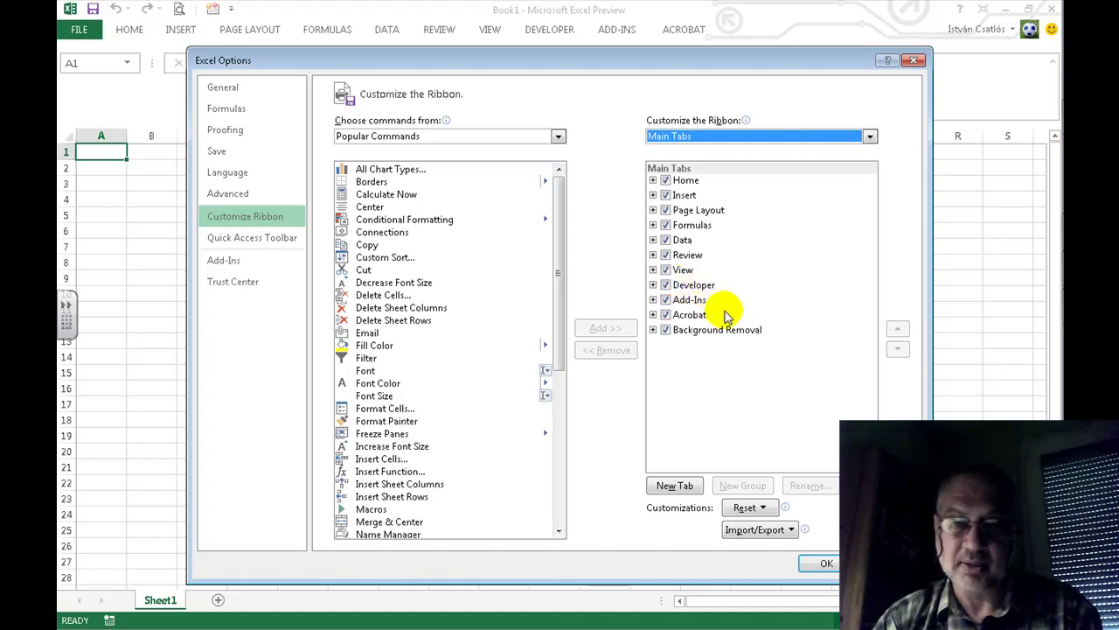
click(825, 564)
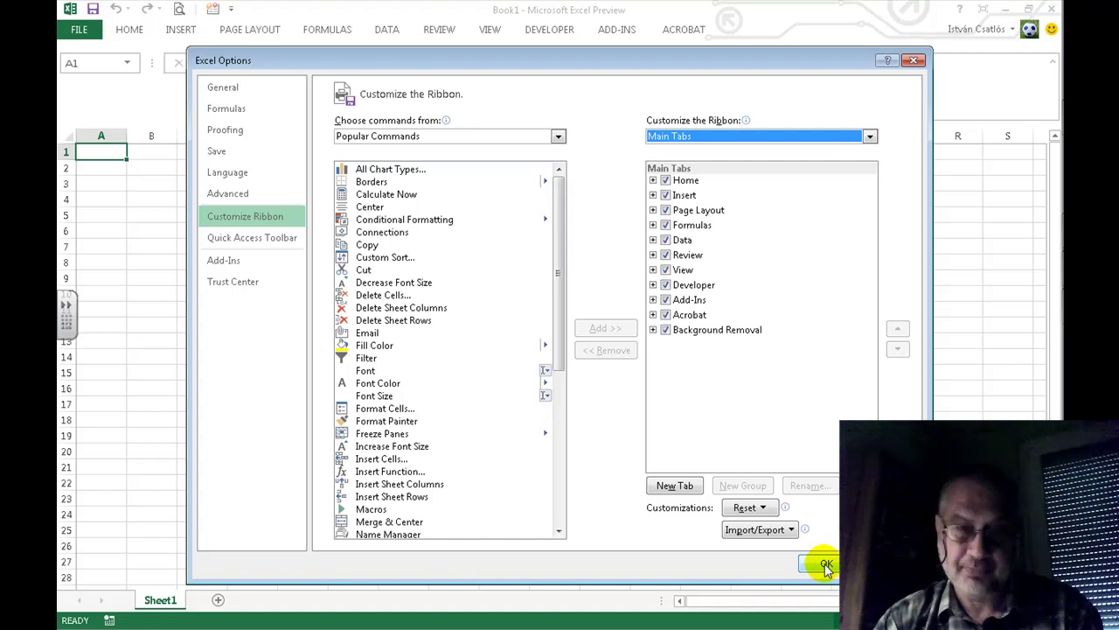
click(826, 564)
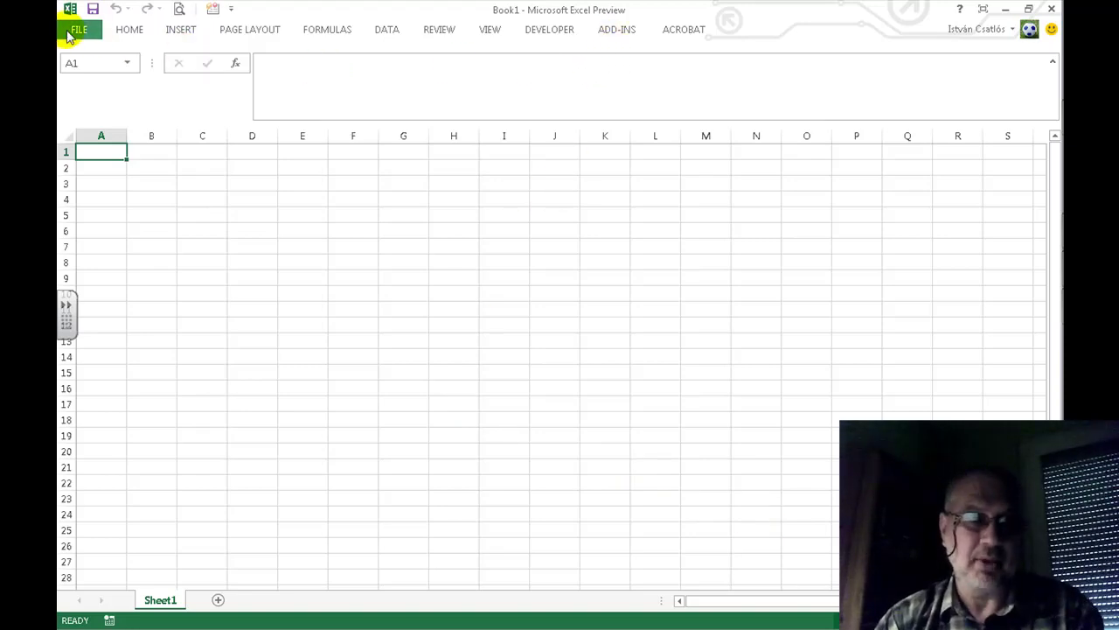
- From the FILE backstage's Add-Ins menu, open Excel Options on the General page
click(78, 32)
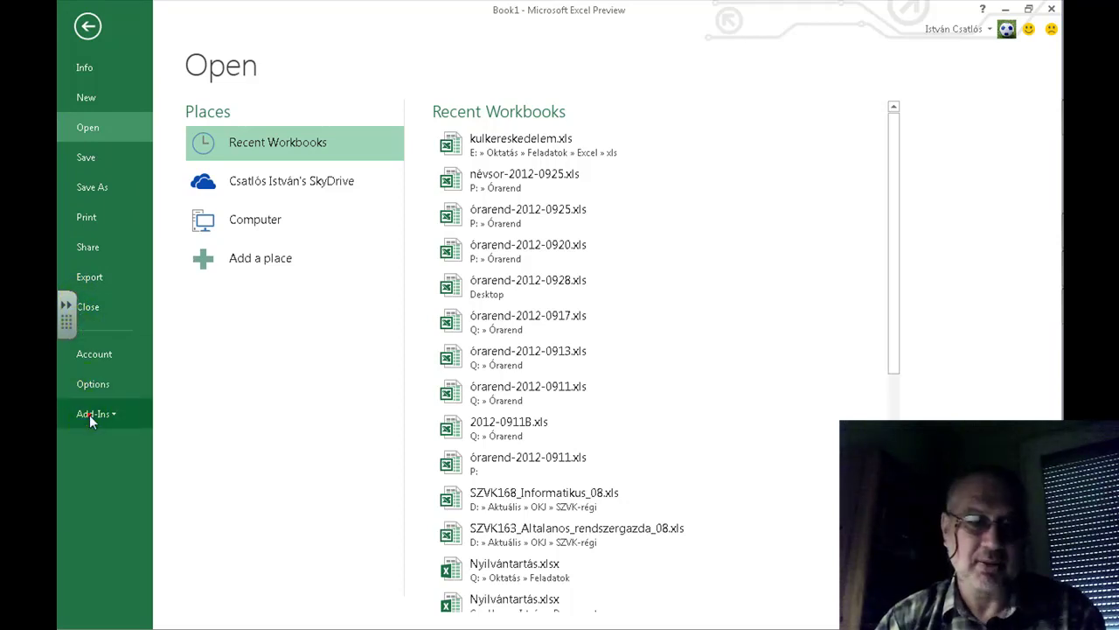
click(89, 415)
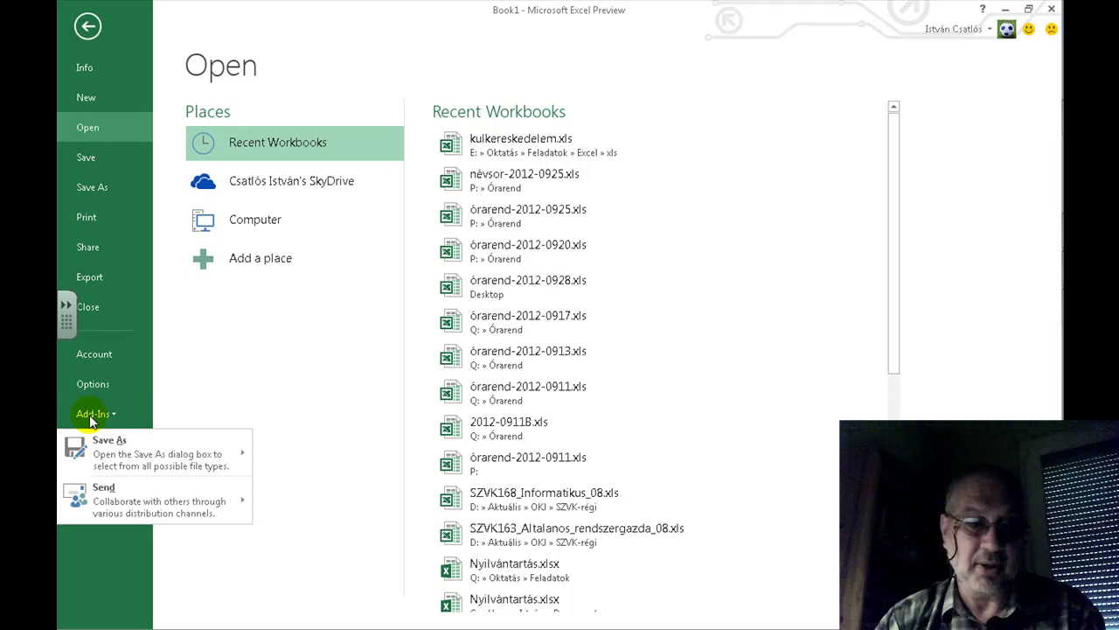
mouse_move(109, 446)
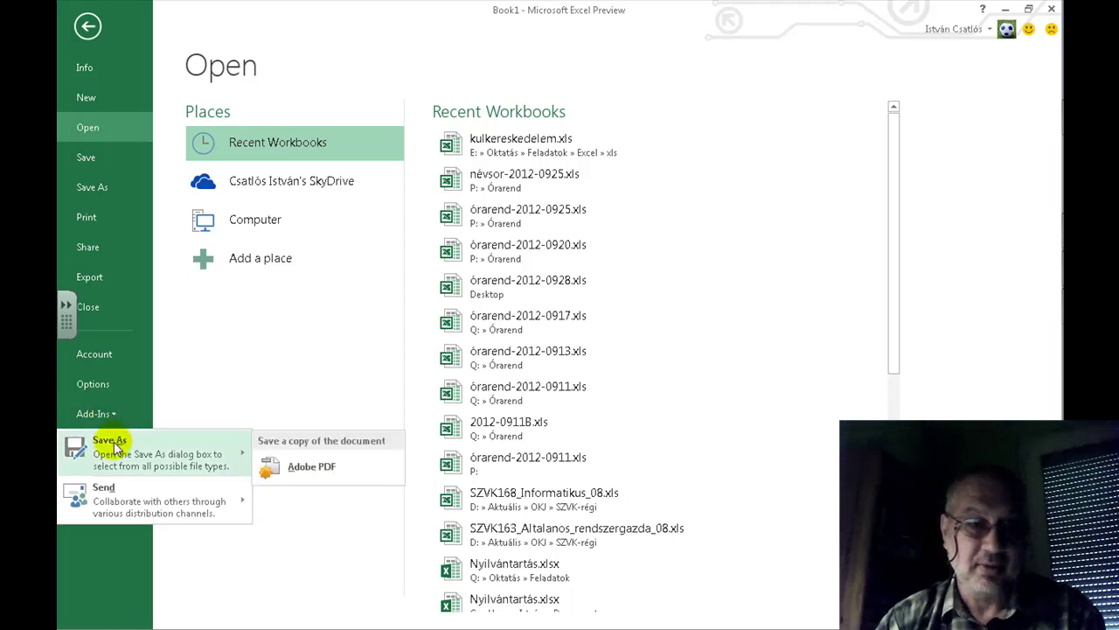
click(101, 386)
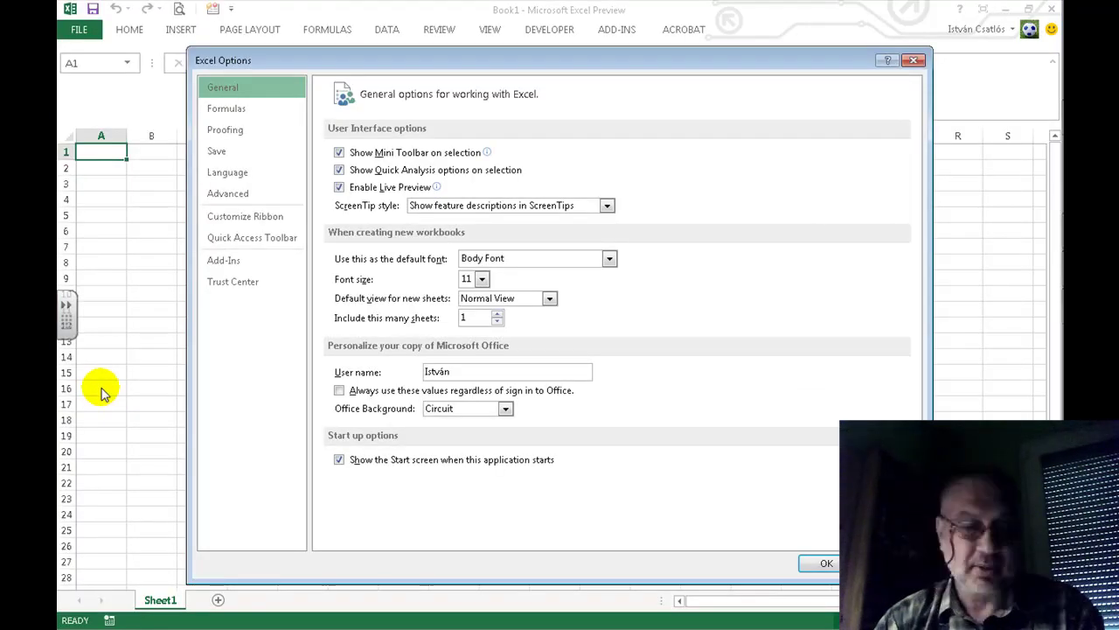
- Switch to the Add-ins page and select Euro Currency Tools to see its details
click(232, 261)
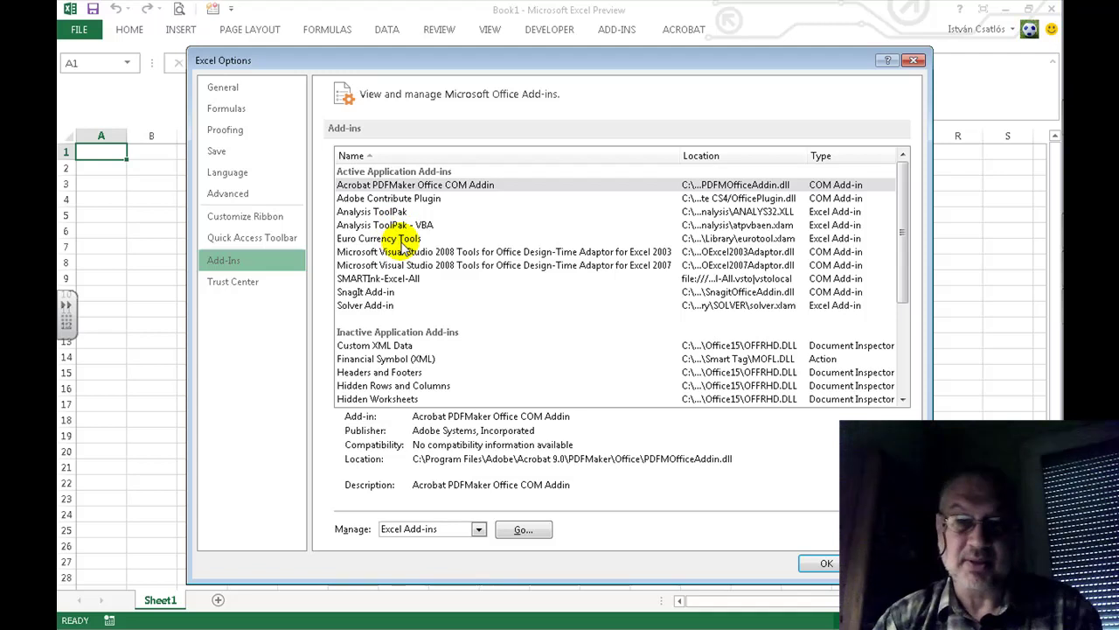
click(403, 245)
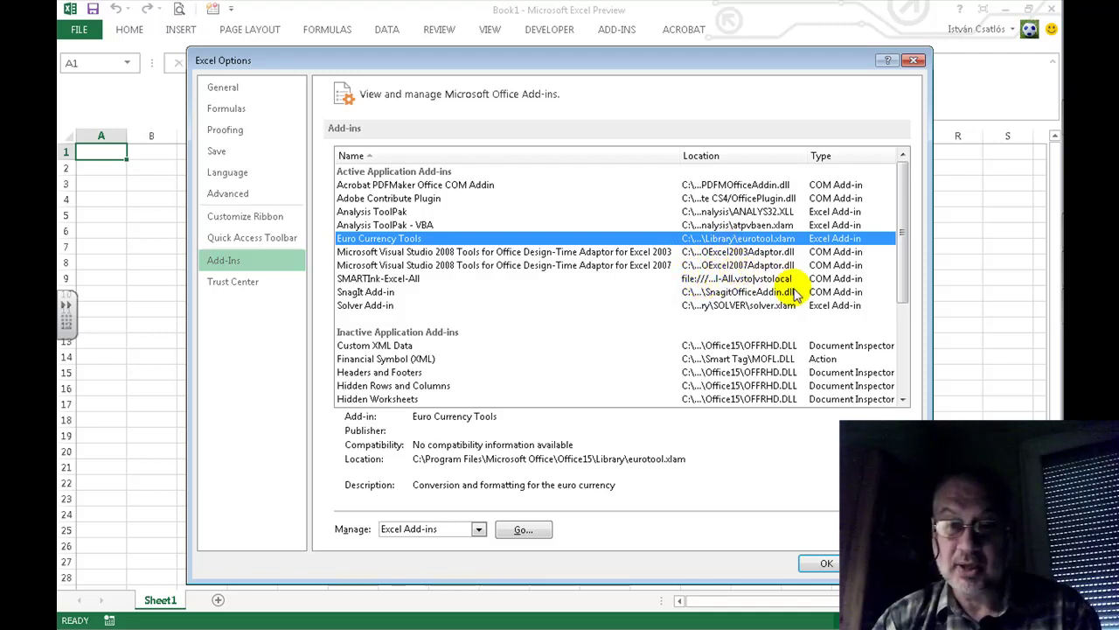
- Scroll down the add-ins list to the inactive application add-ins
click(903, 399)
click(904, 399)
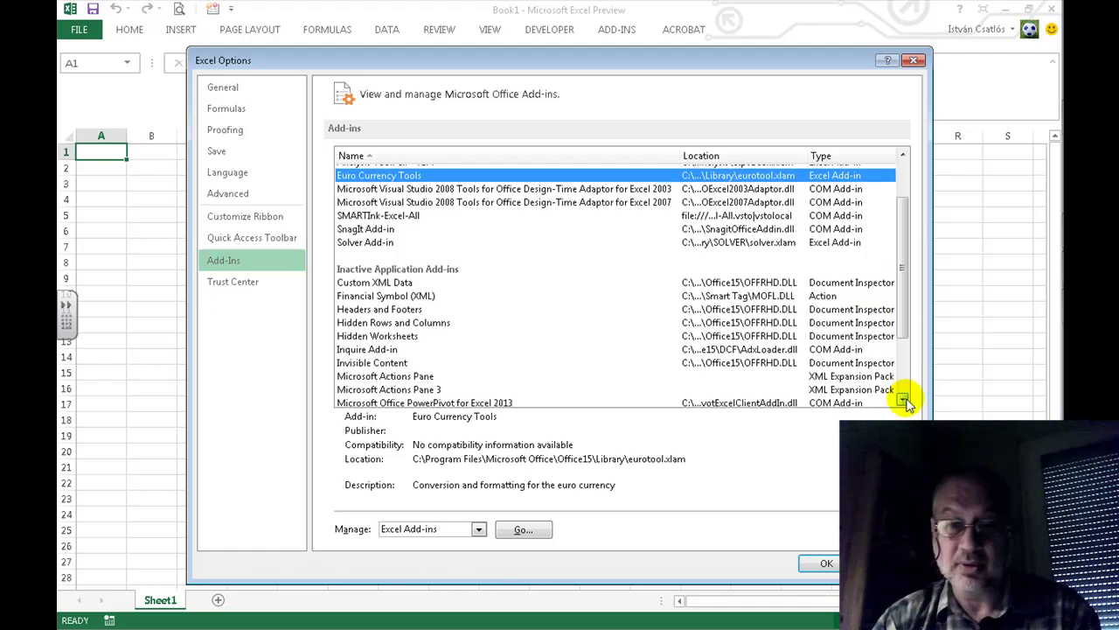
click(904, 398)
click(903, 399)
click(903, 398)
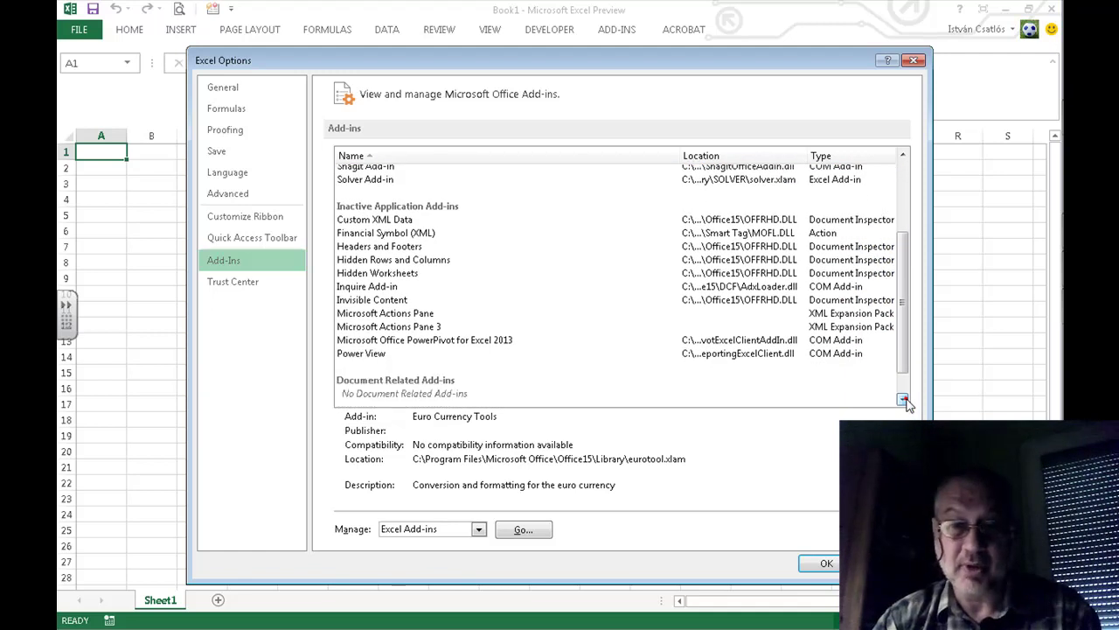
click(903, 399)
click(903, 399)
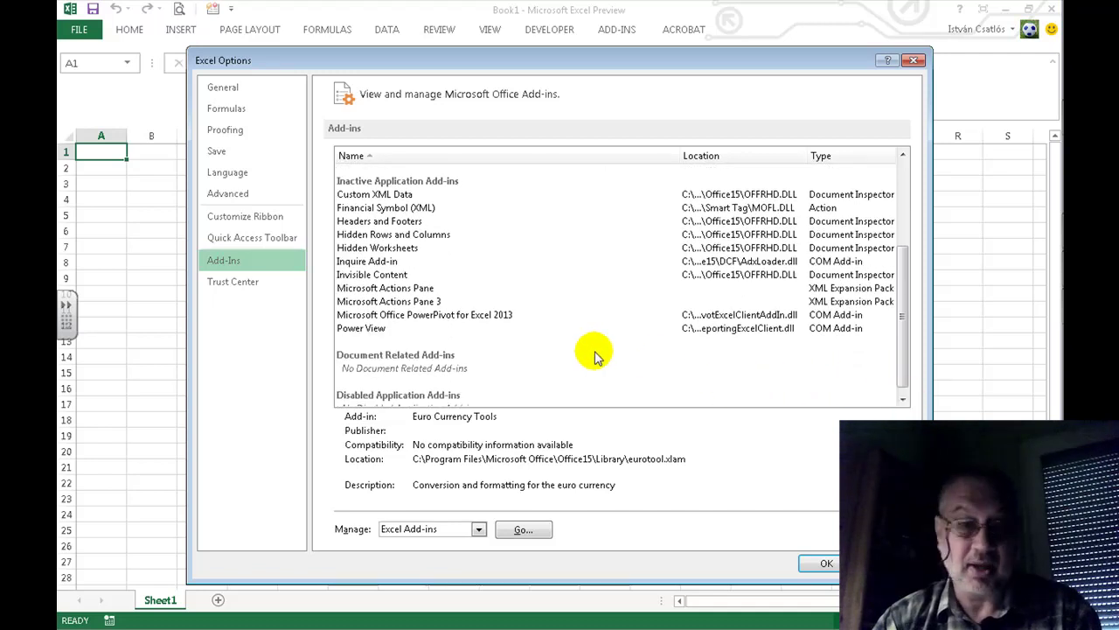
- Select Microsoft Office PowerPivot for Excel 2013 to view its details, then confirm with OK
click(468, 316)
click(468, 316)
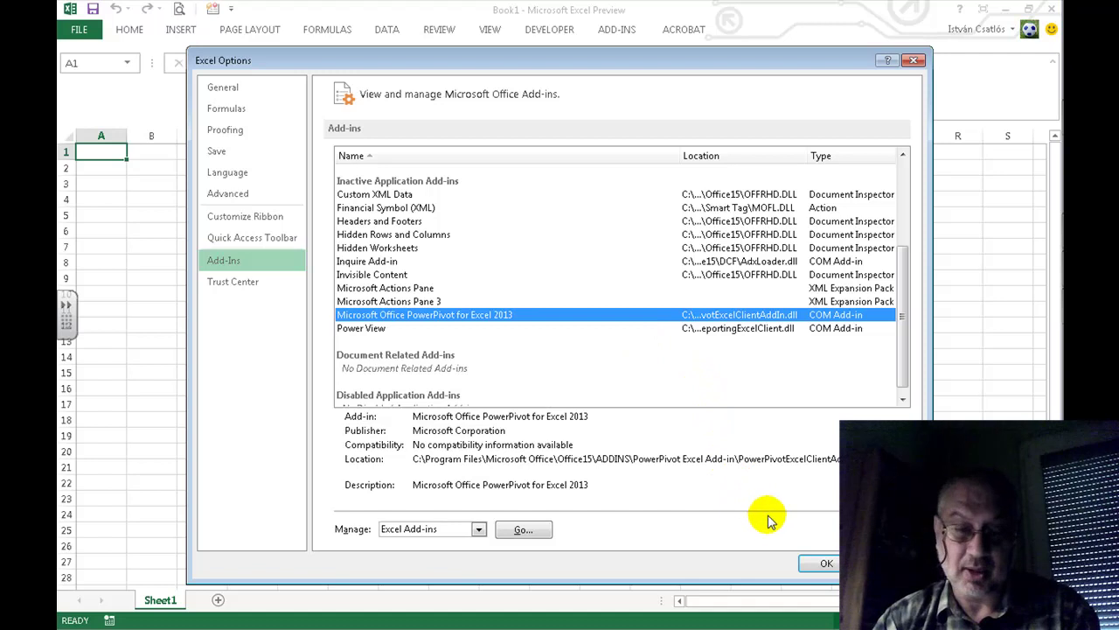
click(818, 567)
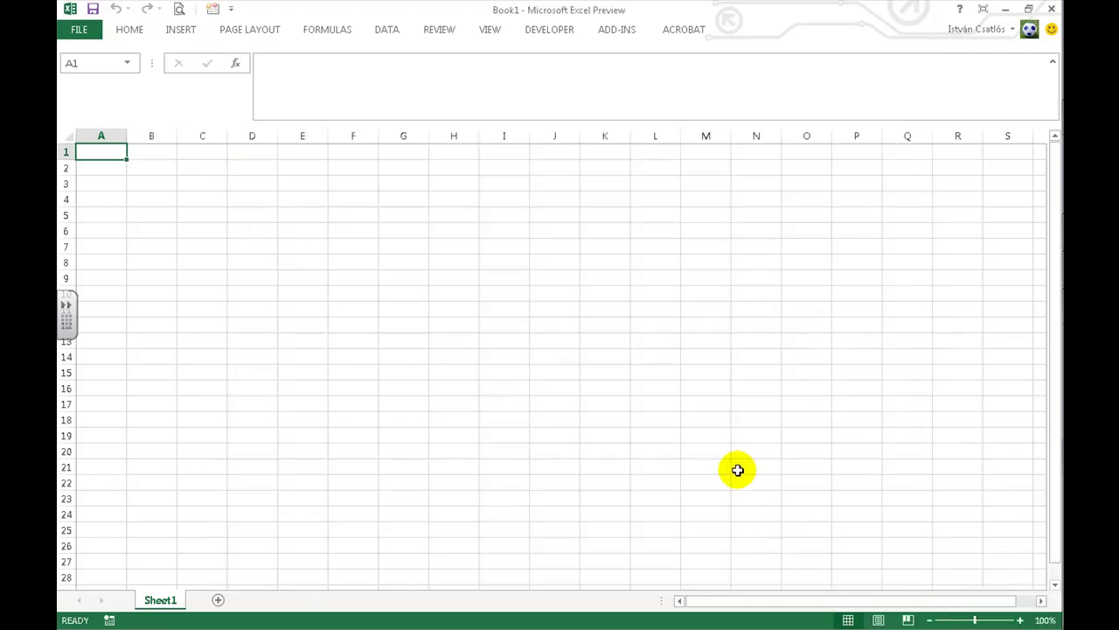